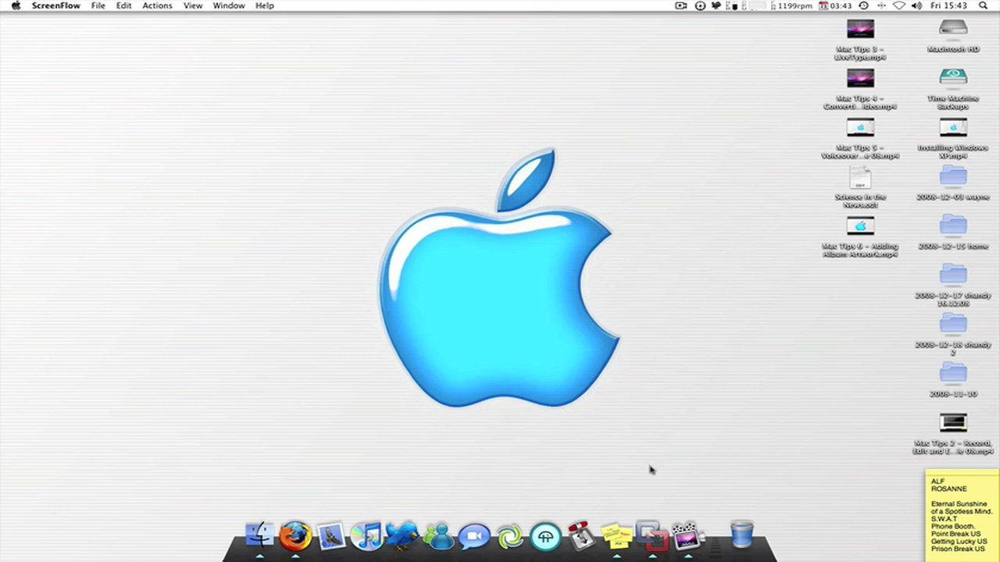
From the Virtual Machine Library, run the Windows XP Professional YouTube virtual machine
click(652, 533)
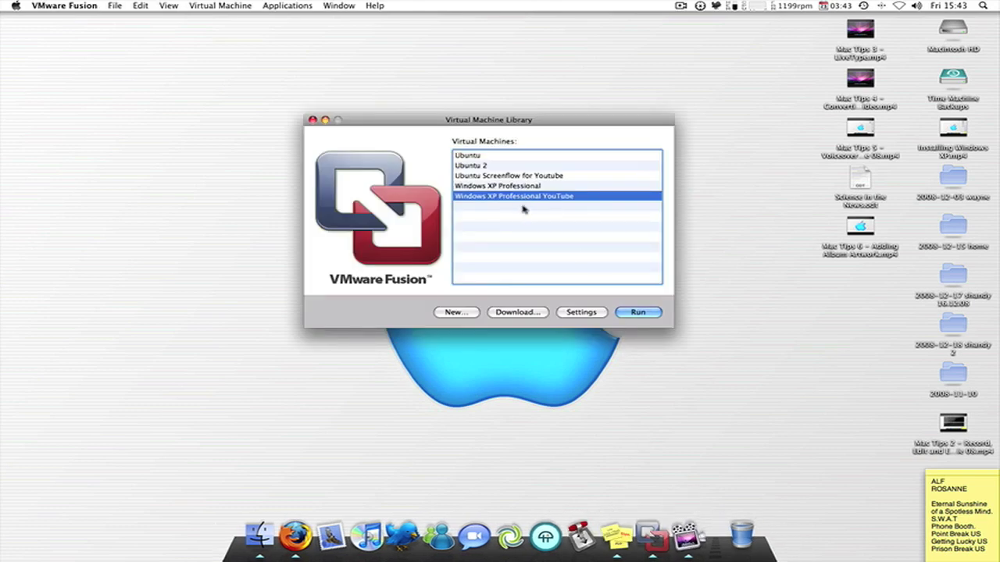
click(641, 313)
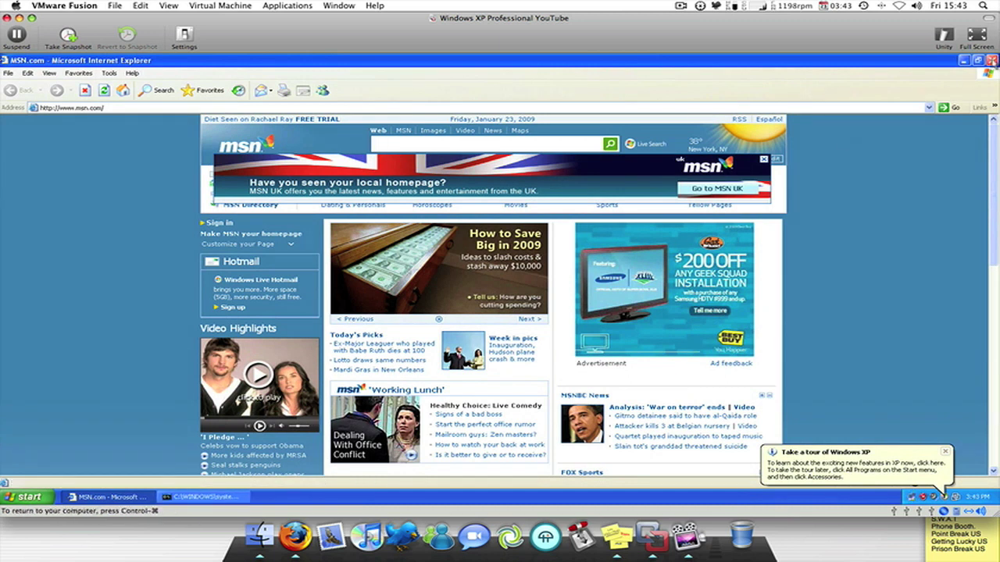
Close Internet Explorer and restart the Windows XP guest via Turn Off Computer
click(992, 61)
click(30, 497)
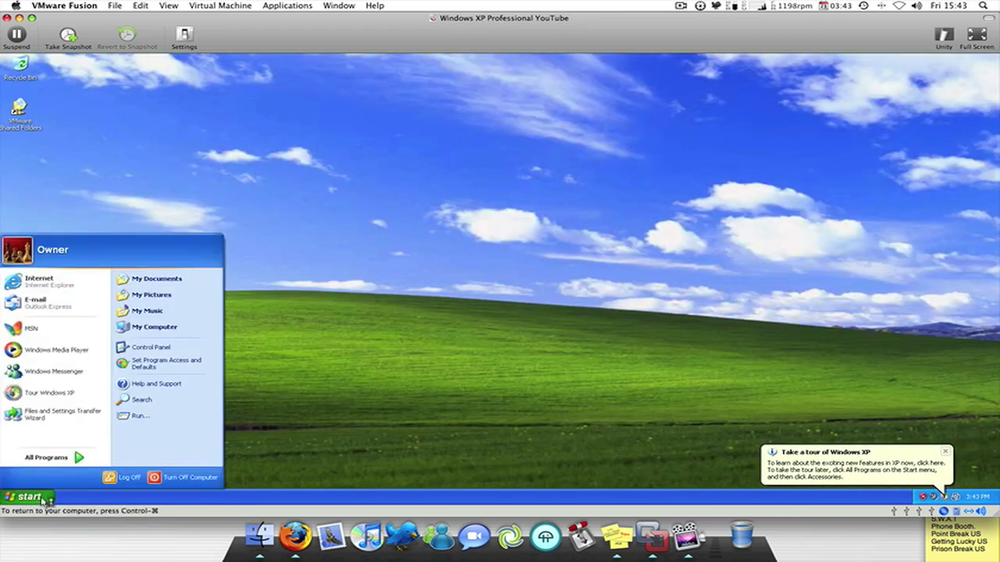
click(173, 483)
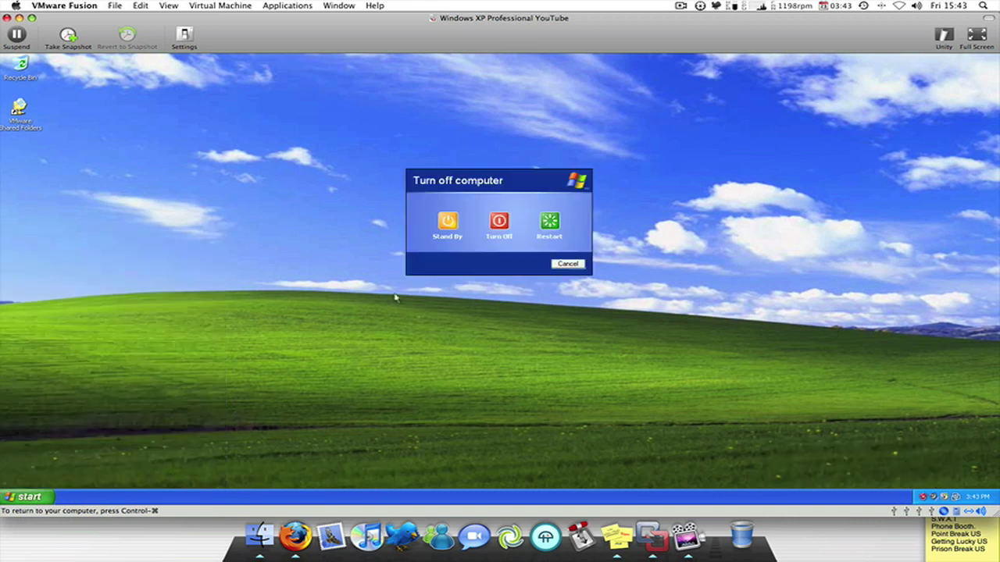
click(553, 221)
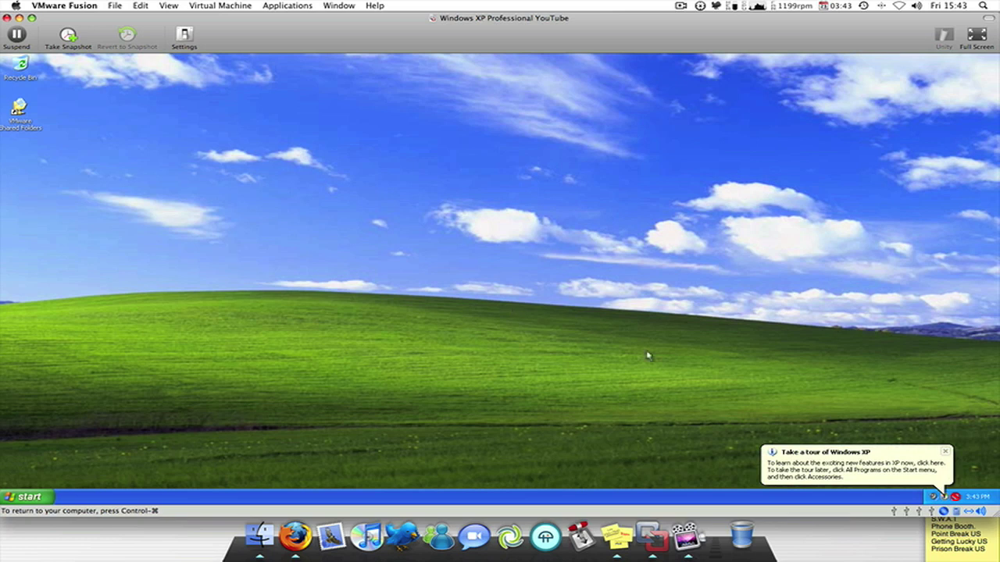
Dismiss the Windows XP Tour and the computer-at-risk warning, then open the Start menu
click(947, 463)
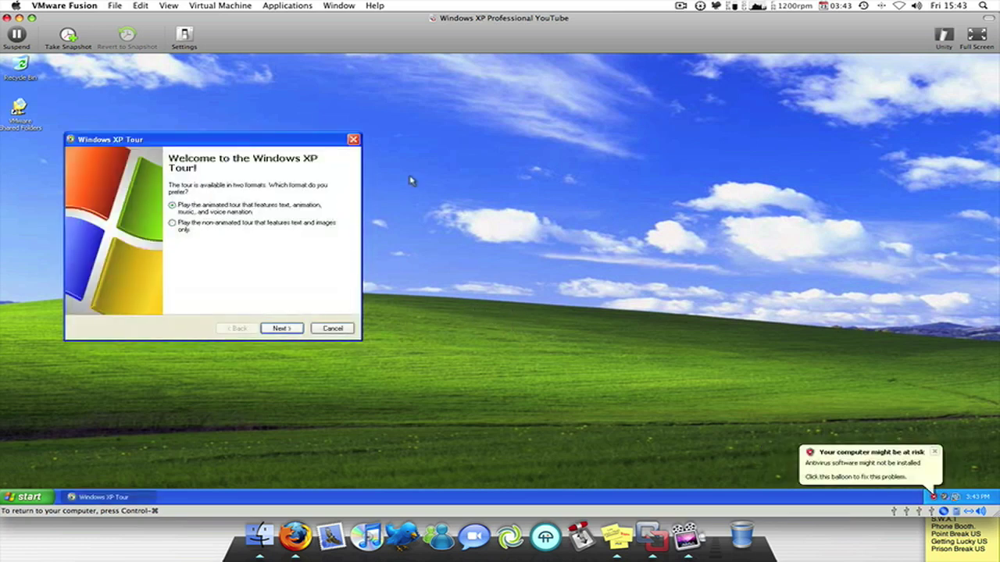
drag(321, 137, 704, 145)
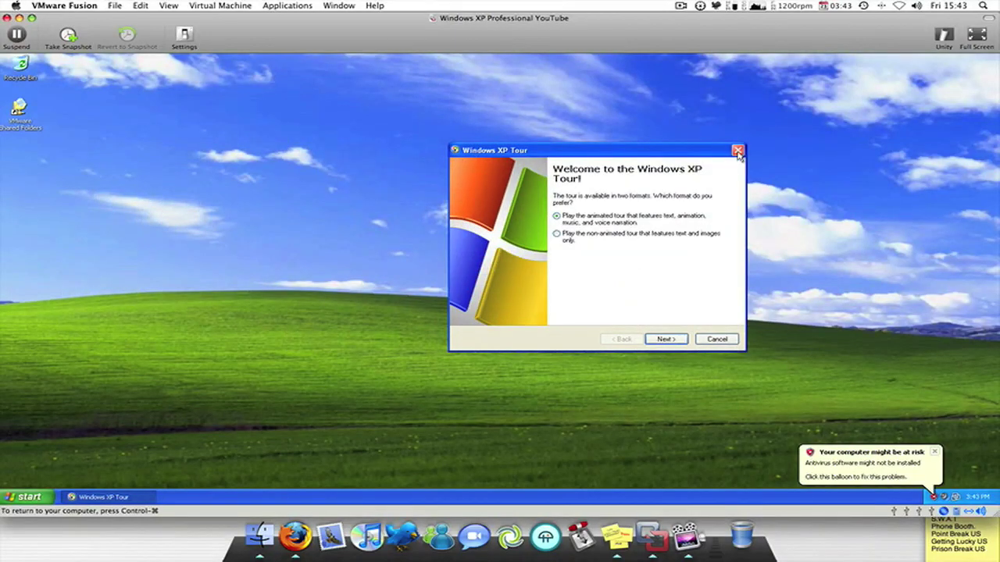
click(737, 148)
click(935, 452)
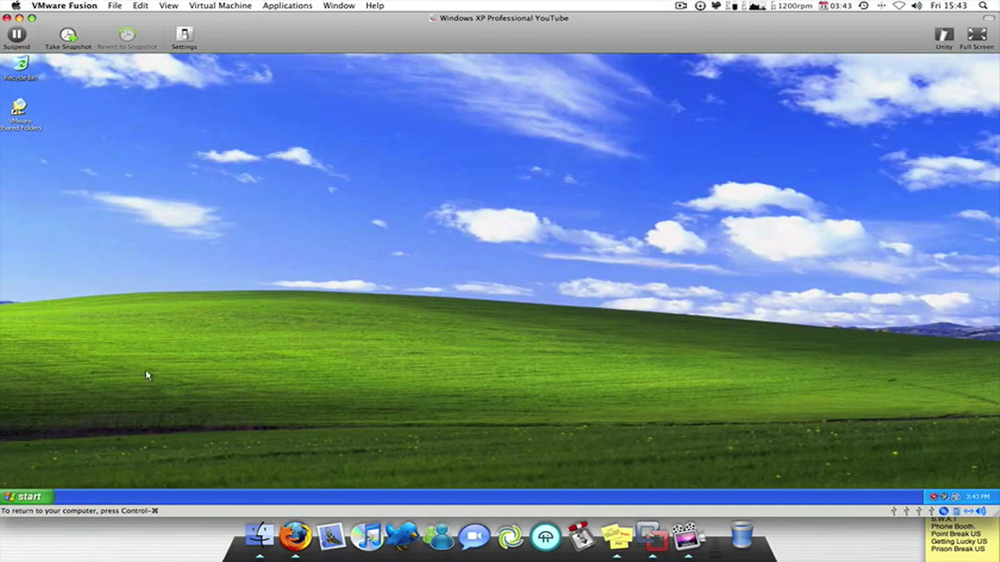
click(28, 497)
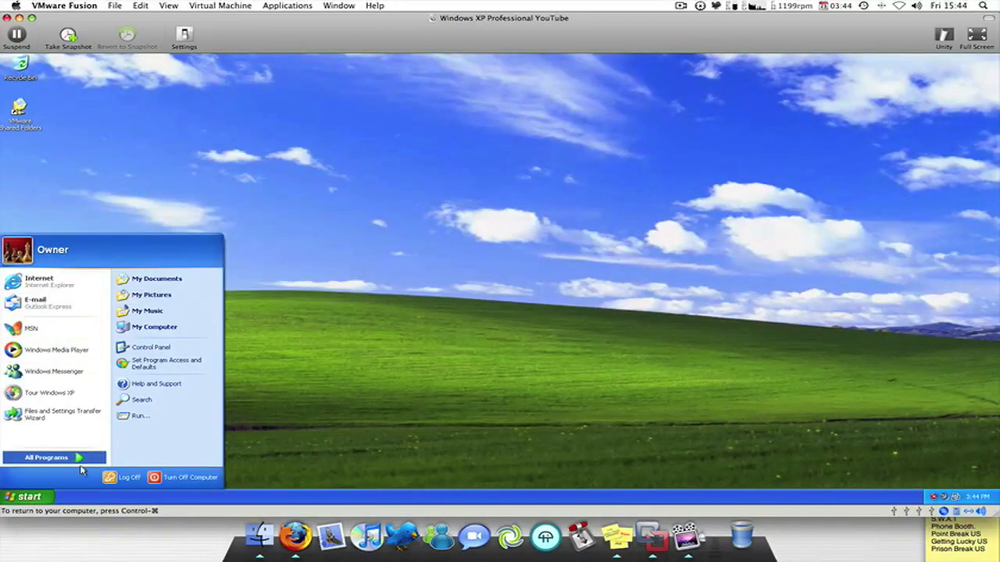
Open User Accounts from Control Panel and give the Owner account a new name
click(138, 366)
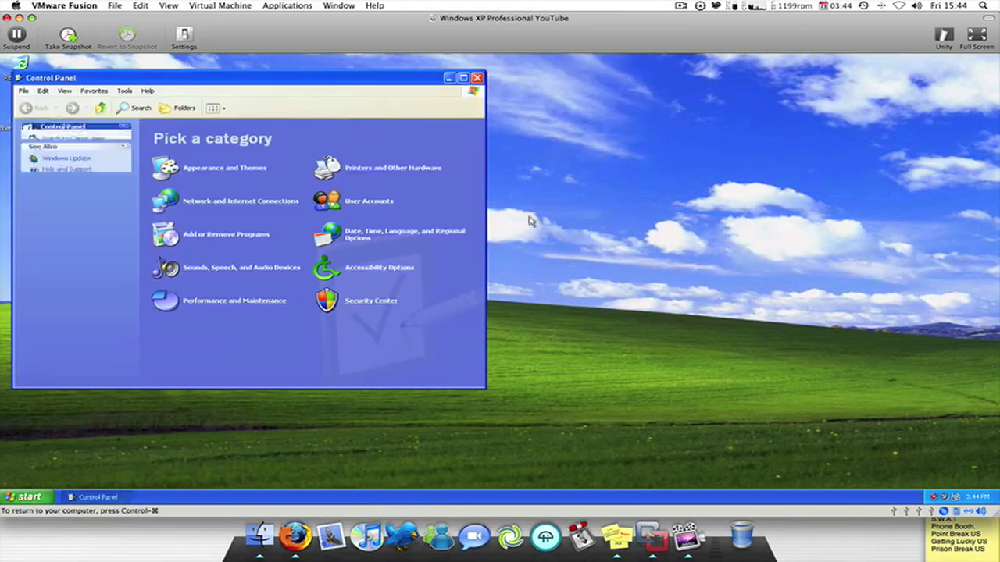
click(375, 205)
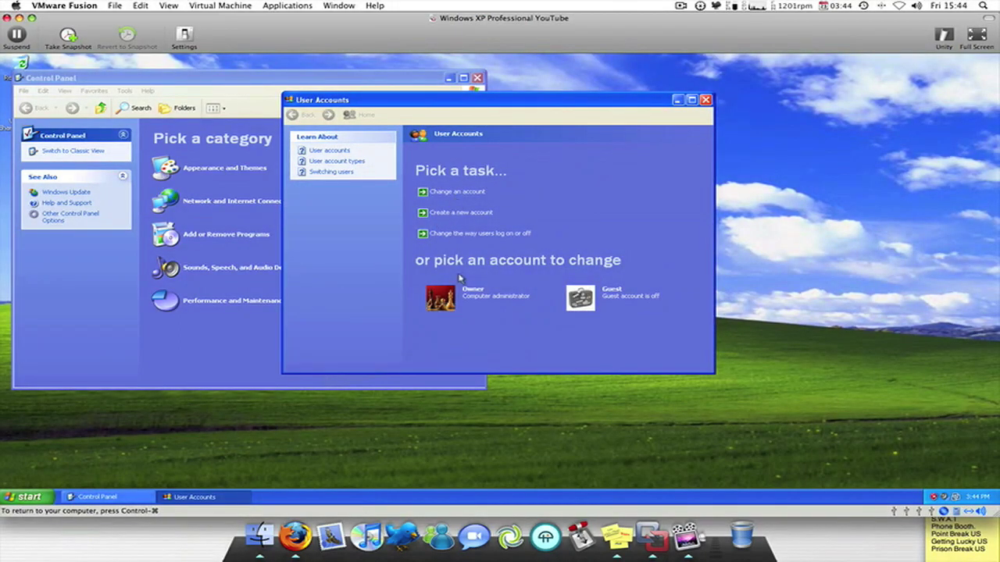
click(467, 303)
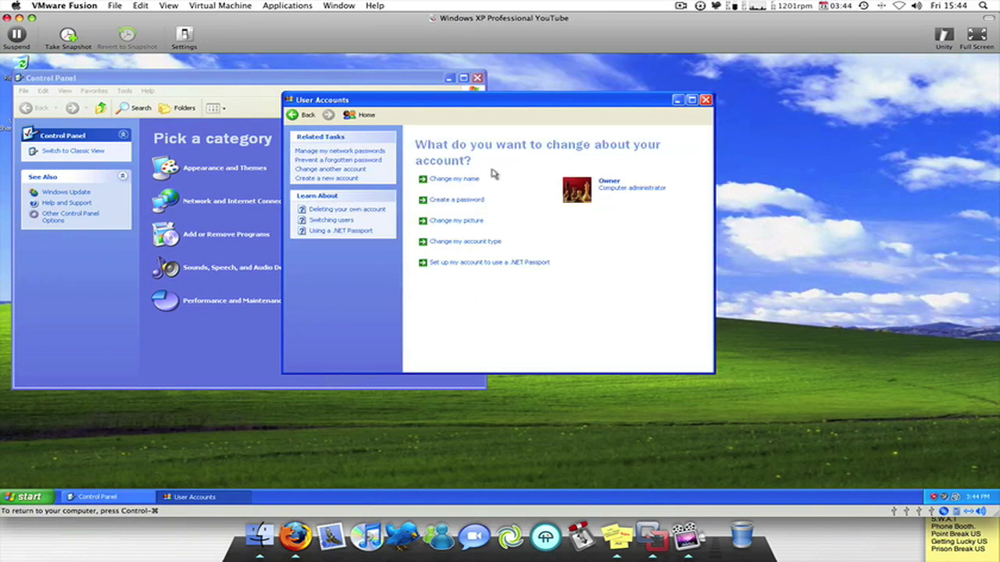
click(460, 179)
text(Nick)
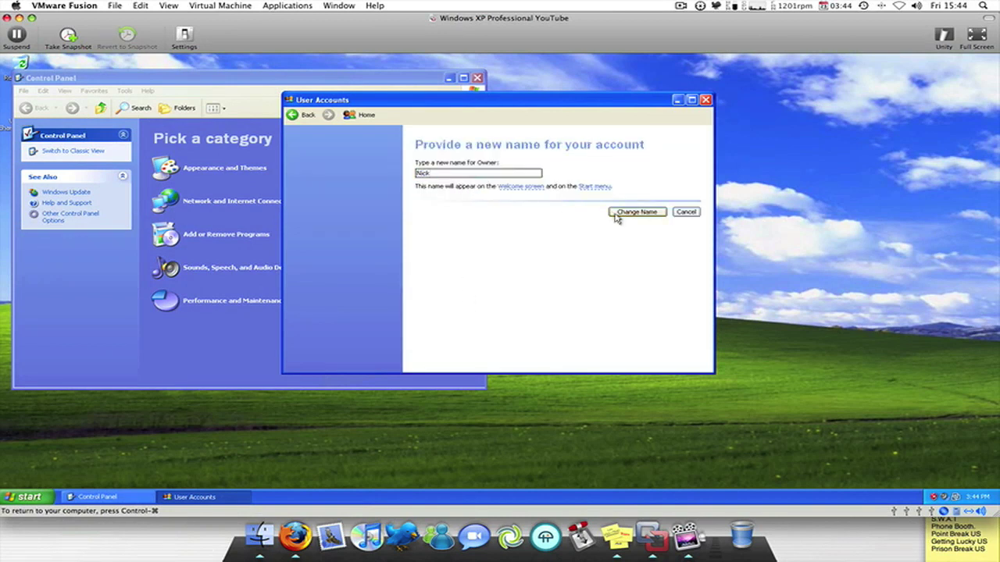
click(623, 214)
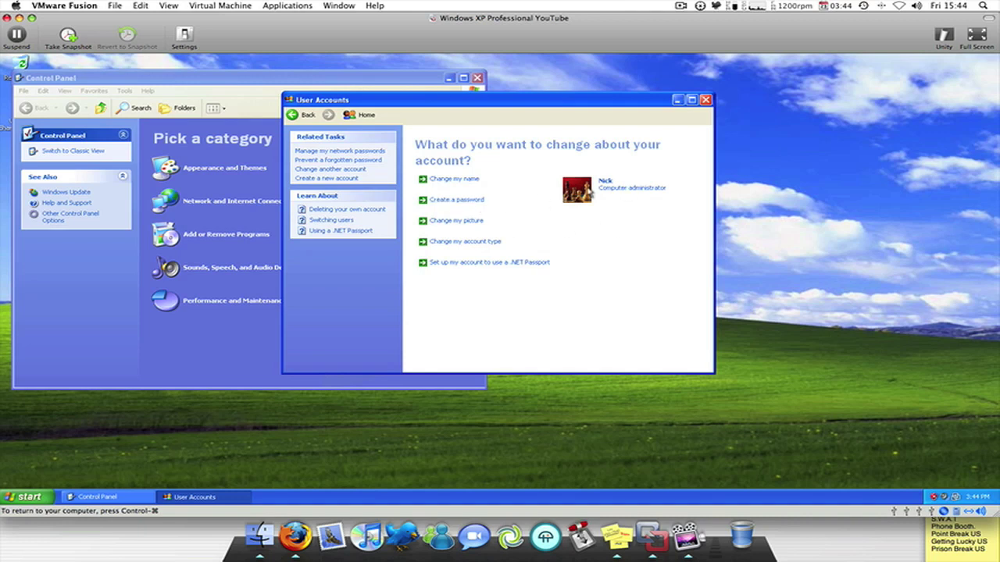
Create a password for the account, make its files private, and close User Accounts
click(482, 199)
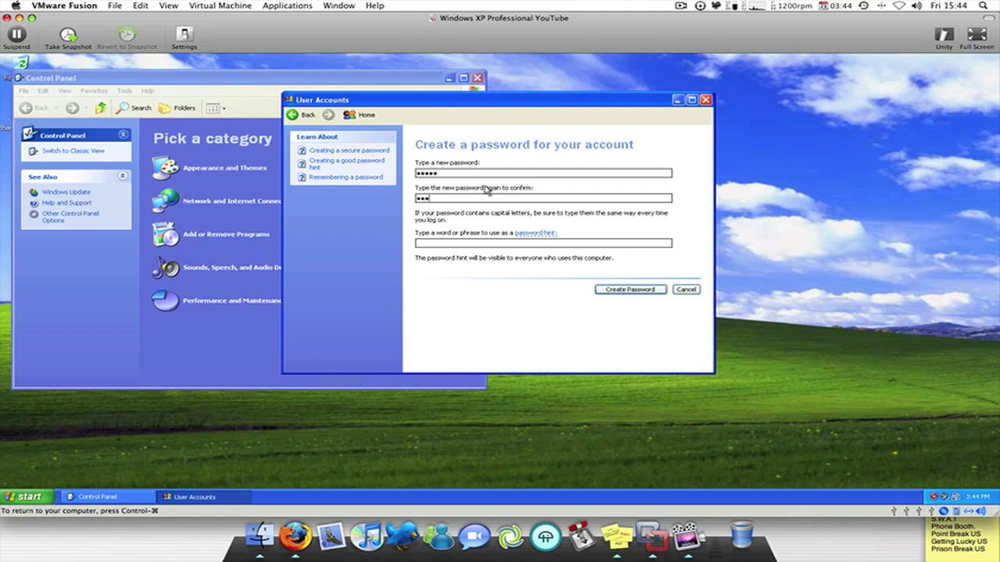
key(Tab)
click(640, 292)
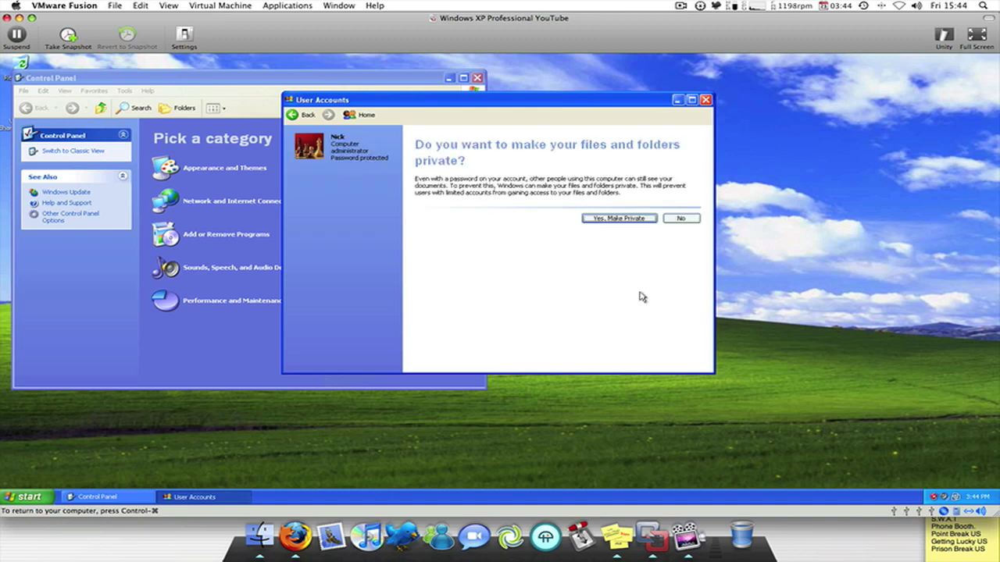
click(629, 220)
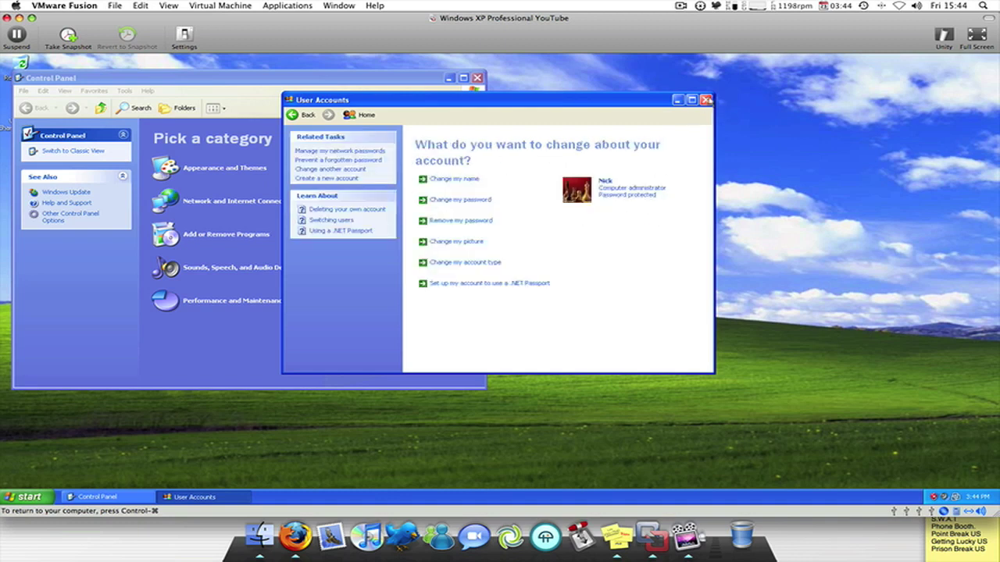
click(706, 100)
drag(371, 84, 631, 108)
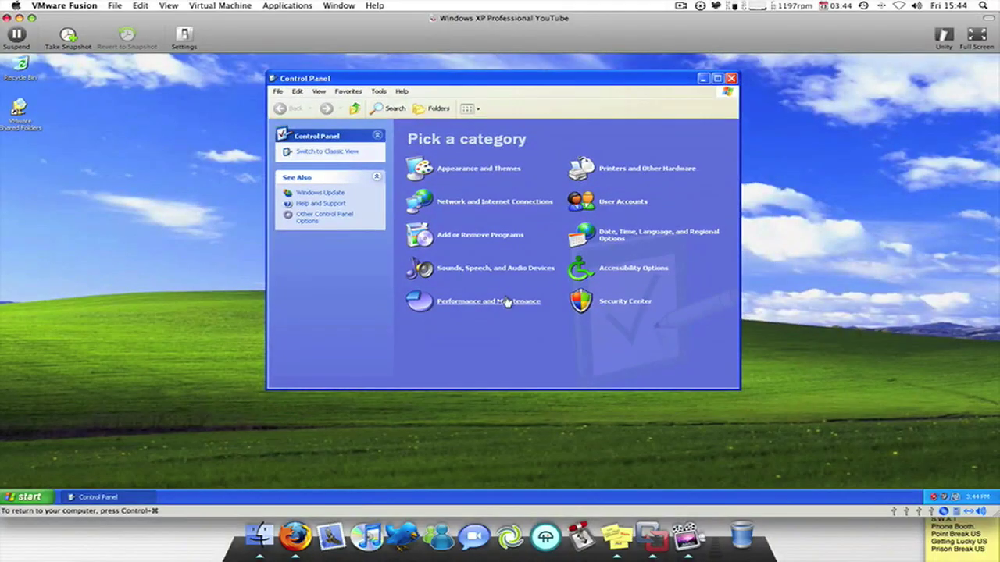
Review the guest's System Properties under Performance and Maintenance, then close them
click(514, 311)
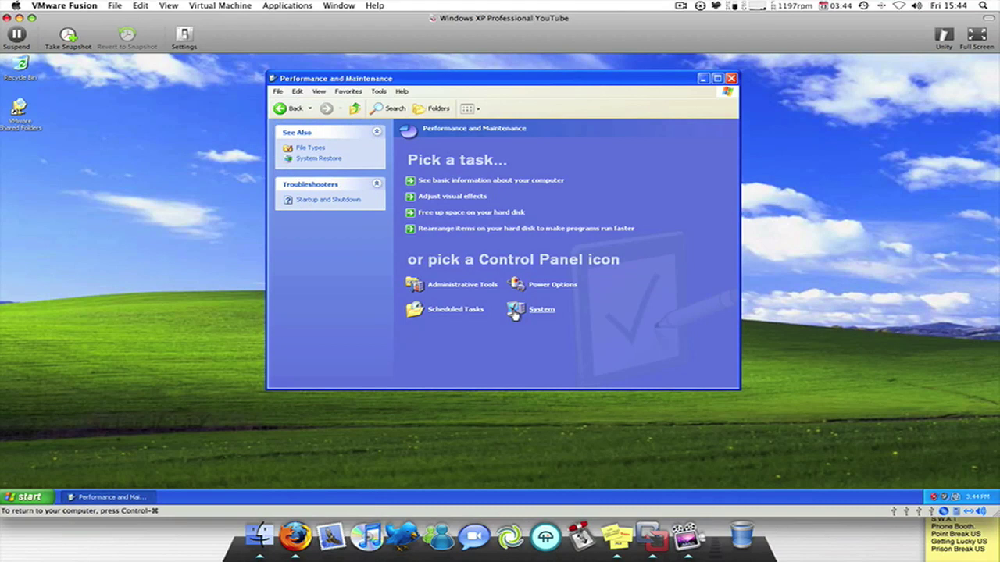
click(553, 182)
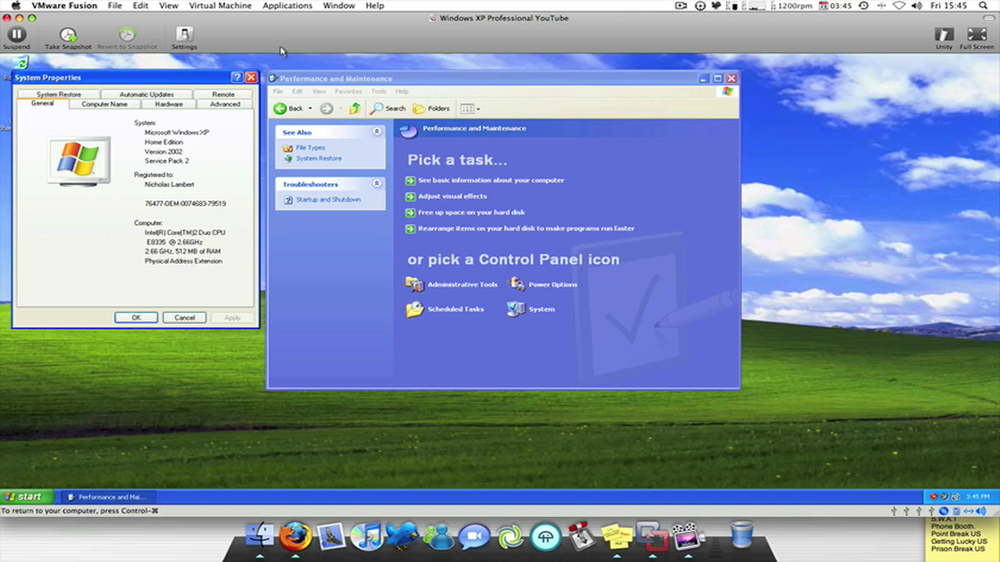
click(252, 79)
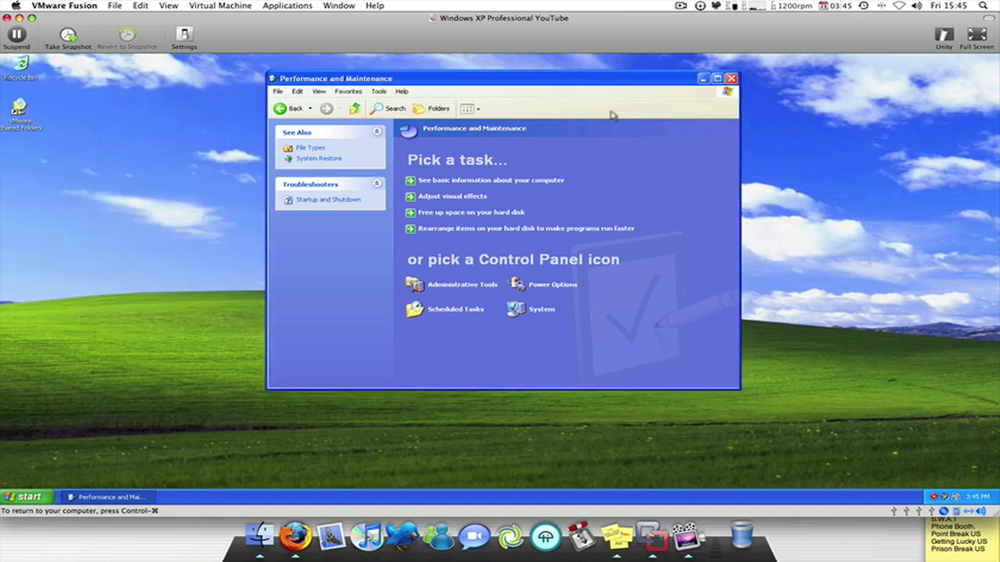
Close Control Panel and open the removable disk's DCIM\100SSCAM camera folder
click(732, 79)
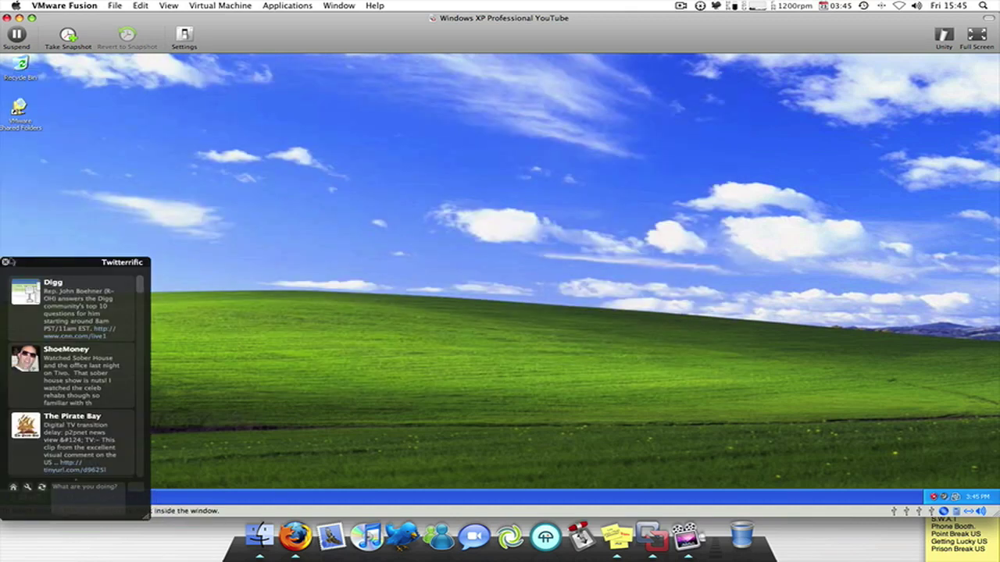
click(6, 262)
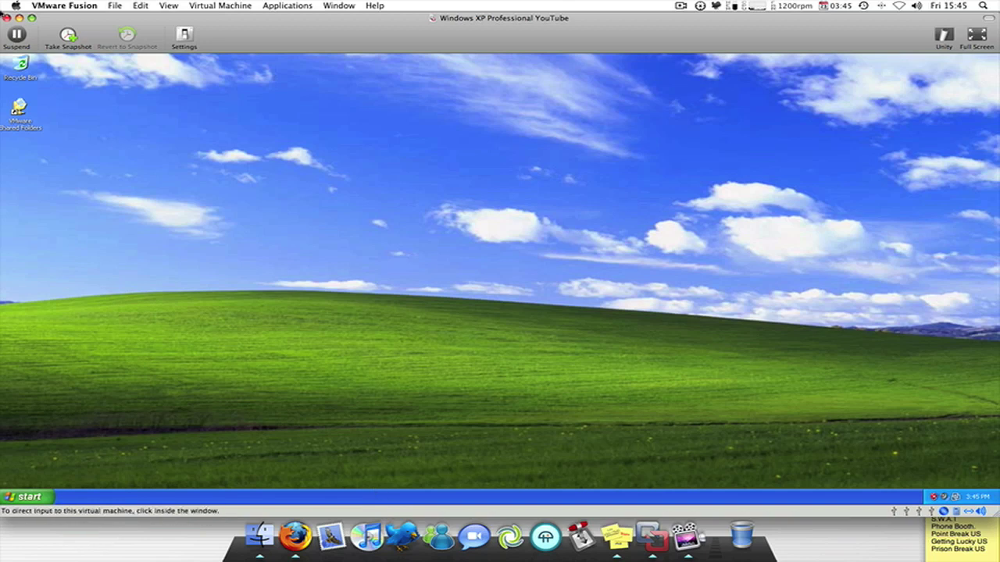
click(28, 254)
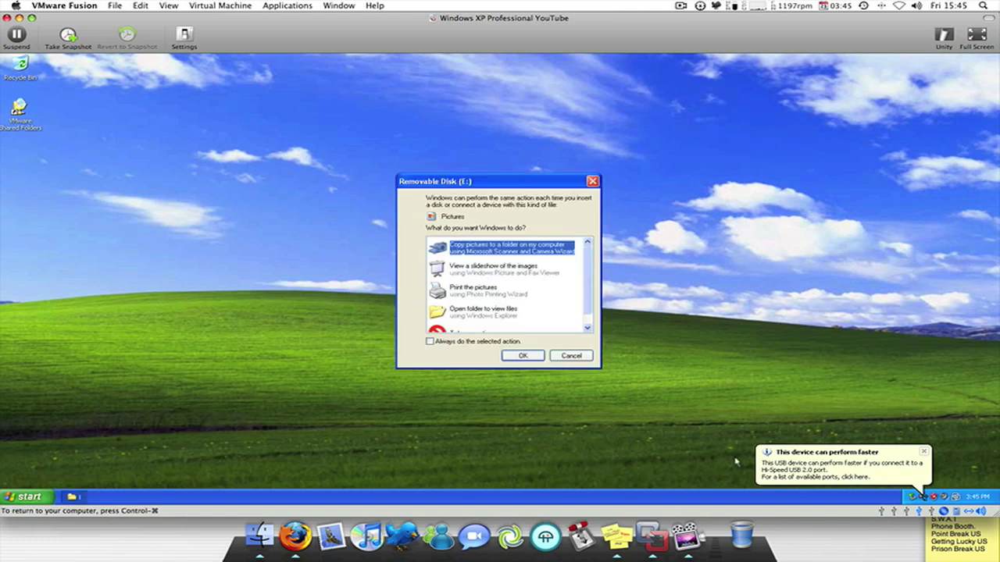
click(512, 311)
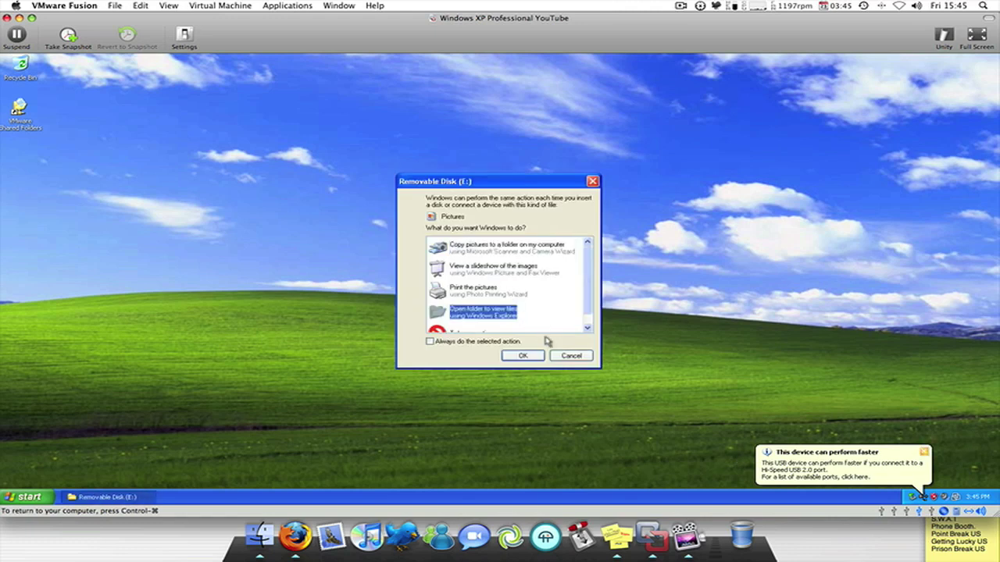
click(522, 356)
double_click(203, 165)
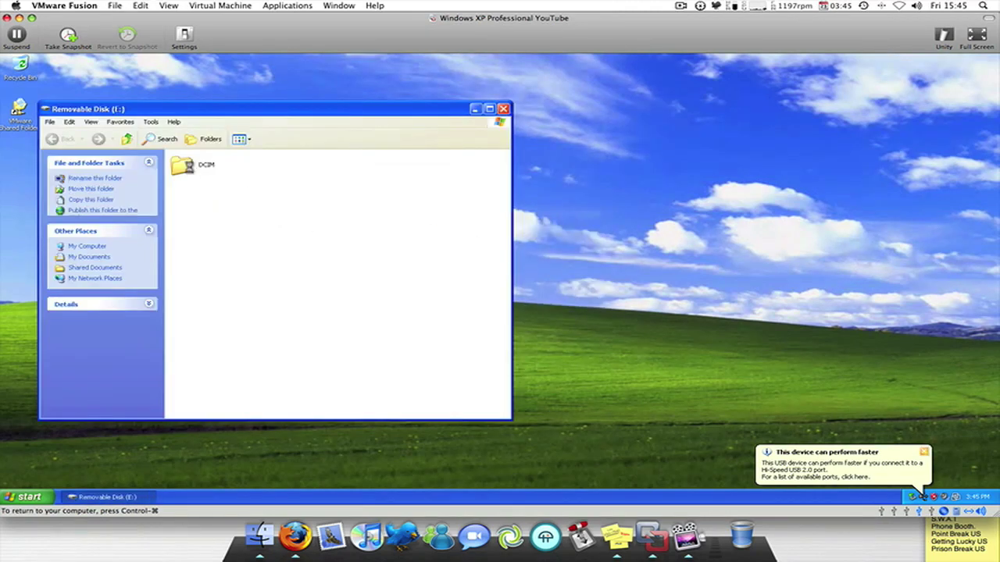
double_click(213, 167)
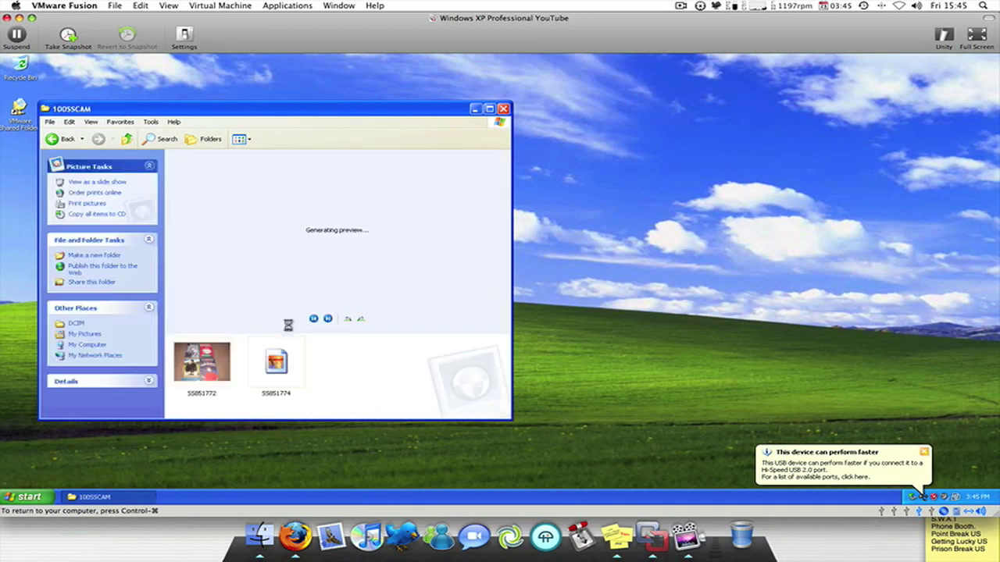
Copy photos SS851772 and SS851774 onto the XP desktop and close the camera folder
click(297, 360)
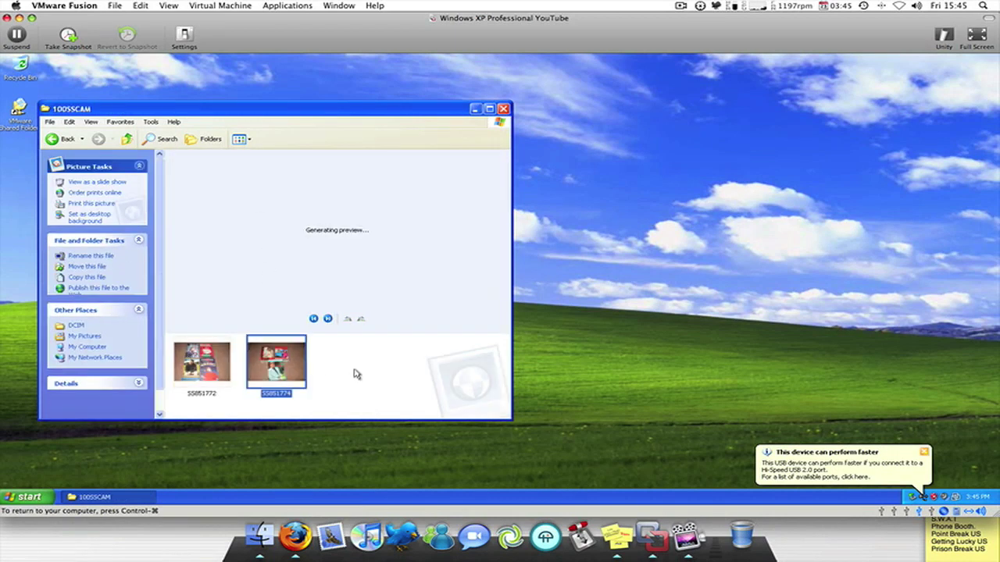
drag(219, 367, 221, 368)
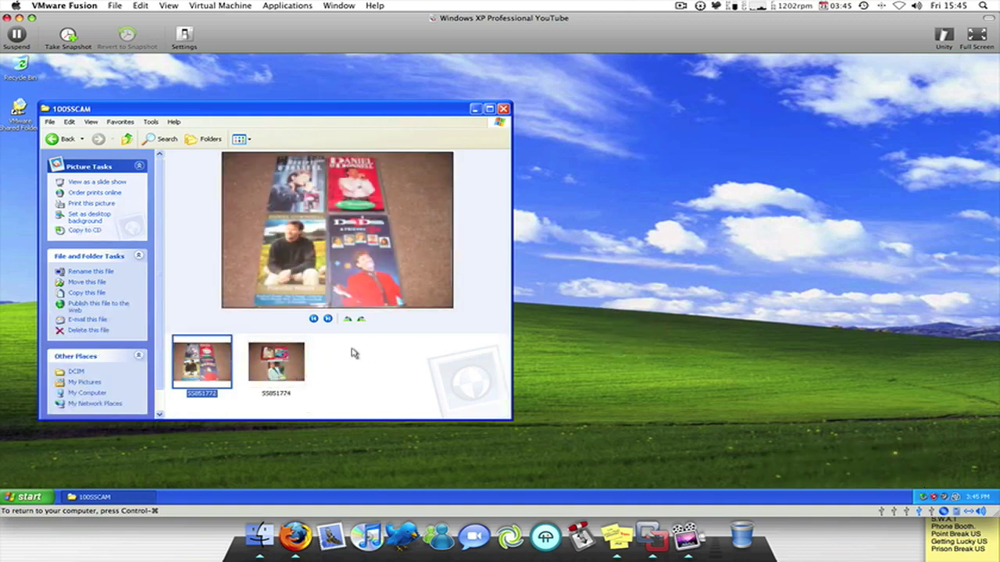
mouse_move(311, 360)
mouse_down()
mouse_move(191, 358)
mouse_move(746, 242)
mouse_up()
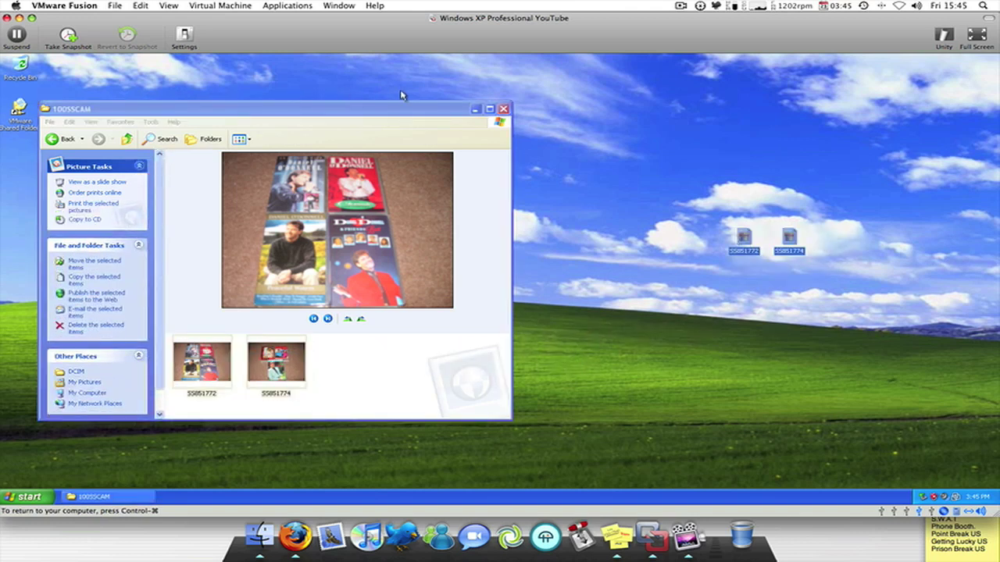
click(504, 108)
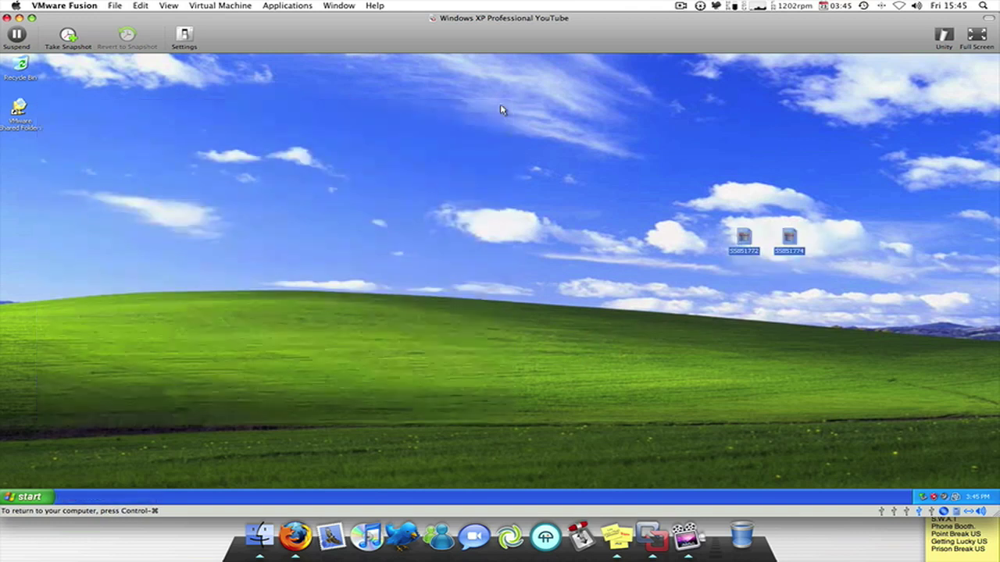
View SS851772, then move and delete both photos and rearrange the desktop icons
double_click(745, 239)
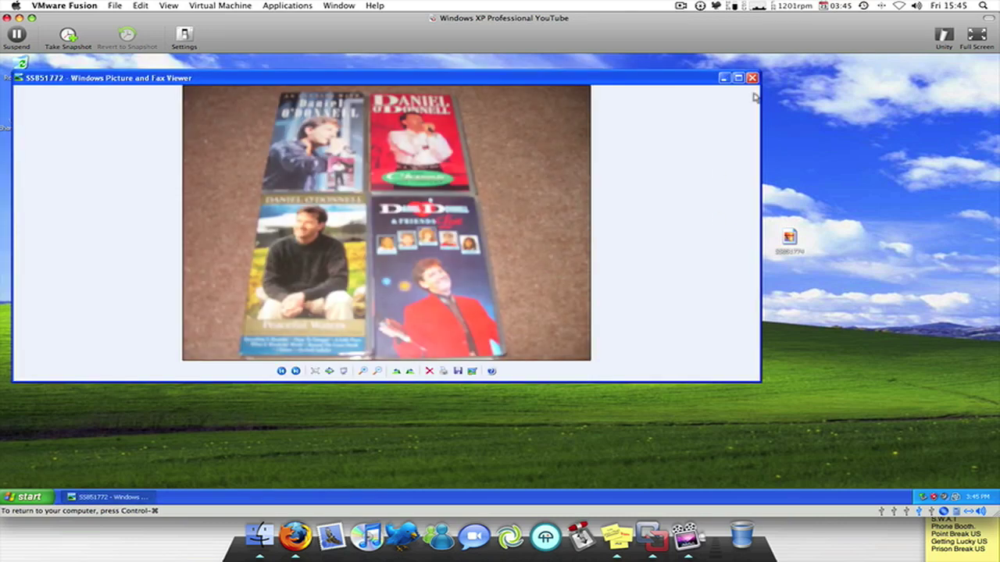
click(751, 78)
drag(714, 219, 834, 282)
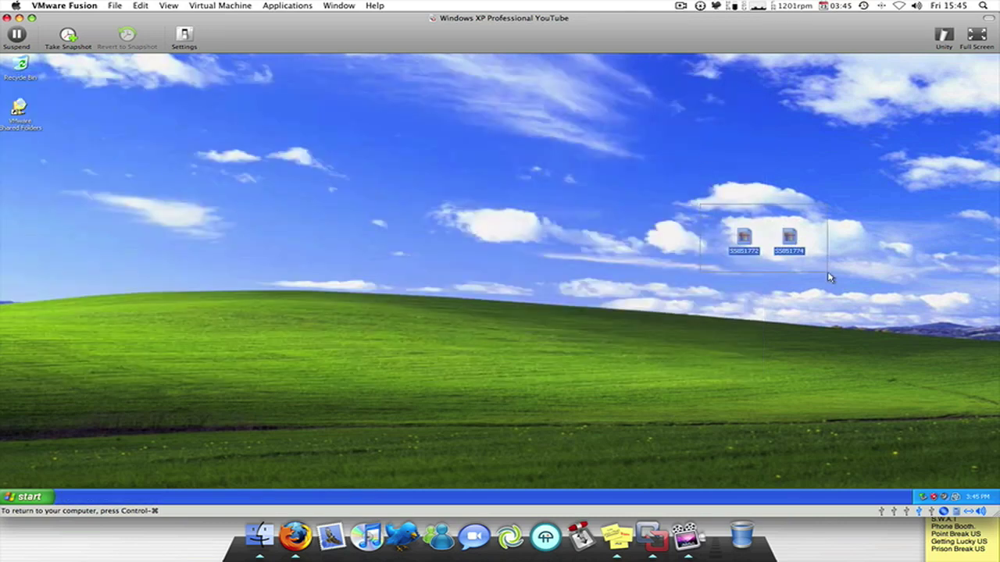
mouse_move(788, 246)
mouse_down()
mouse_move(101, 55)
mouse_move(22, 66)
mouse_up()
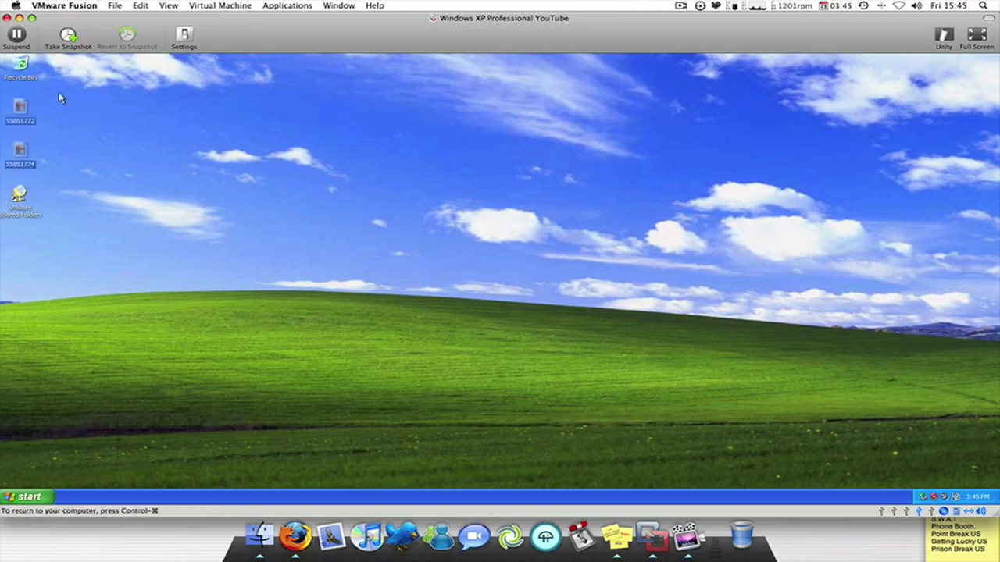
mouse_move(64, 176)
mouse_down()
mouse_move(24, 131)
mouse_move(20, 66)
mouse_up()
right_click(188, 150)
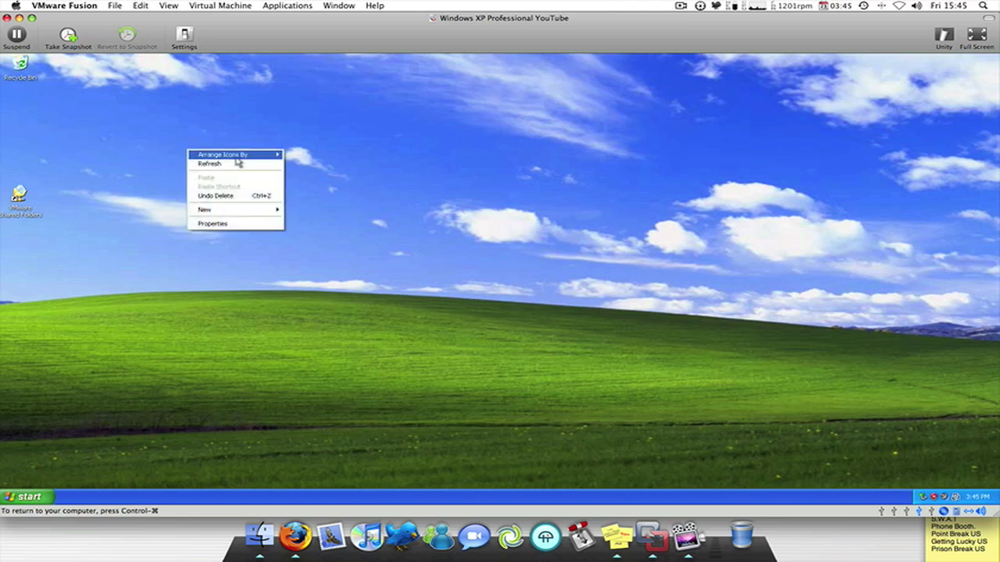
click(295, 164)
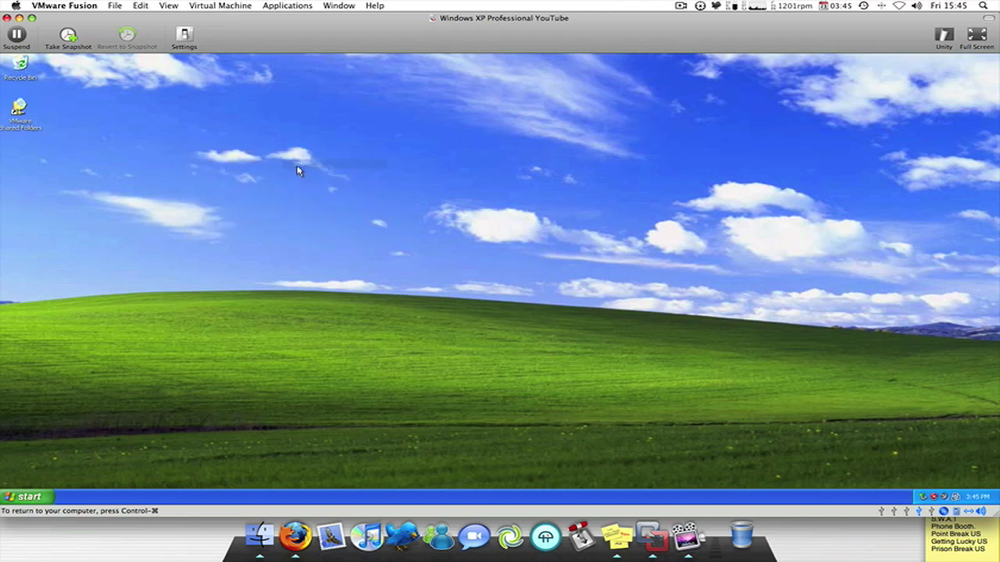
Launch Internet Explorer from the Start menu and go to google.co.uk
click(35, 500)
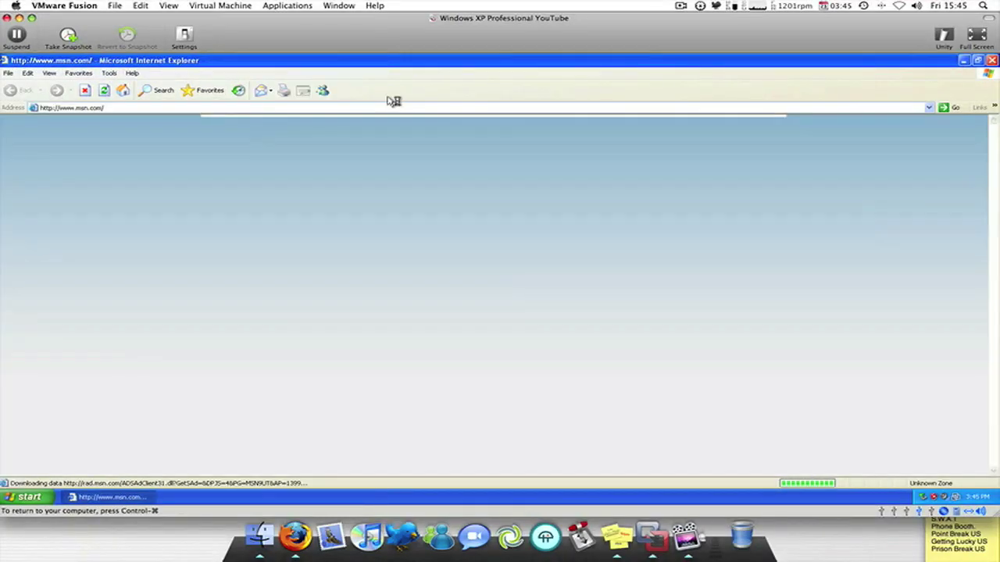
click(429, 106)
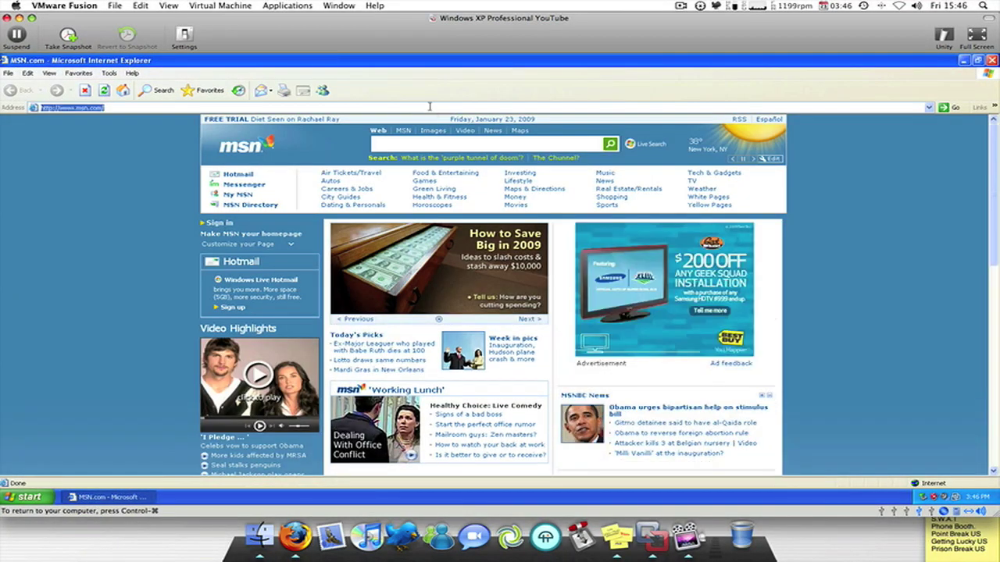
text(google.co.uk)
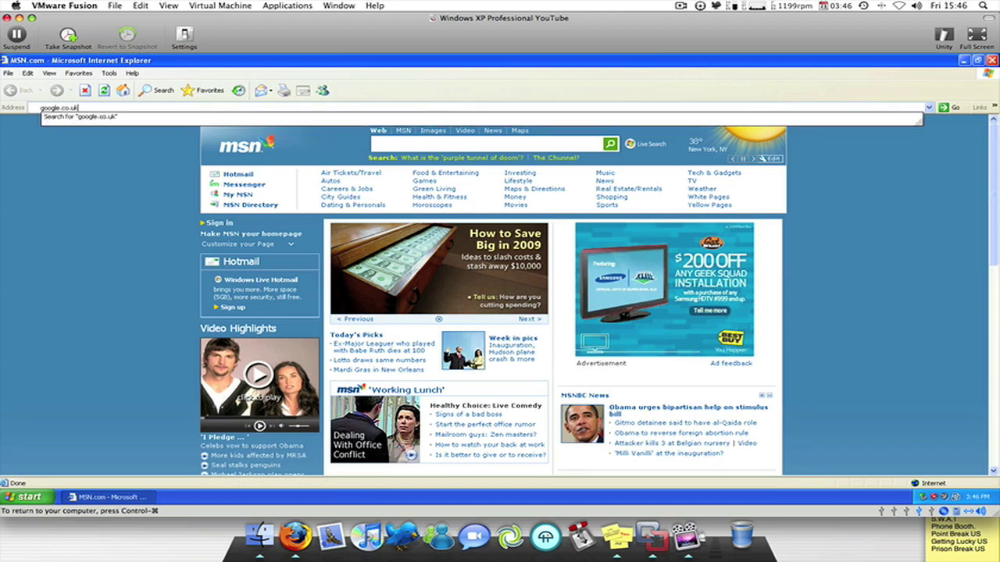
key(Return)
text(firefox 3)
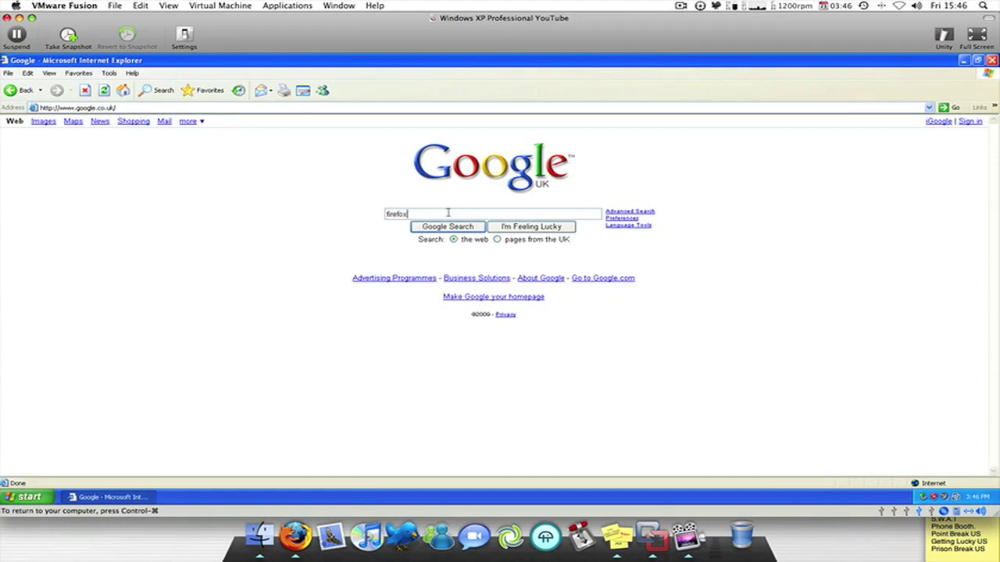
Search Google for 'firefox 3.1' and open Mozilla's Firefox 3.1 beta page
text(.1)
key(Return)
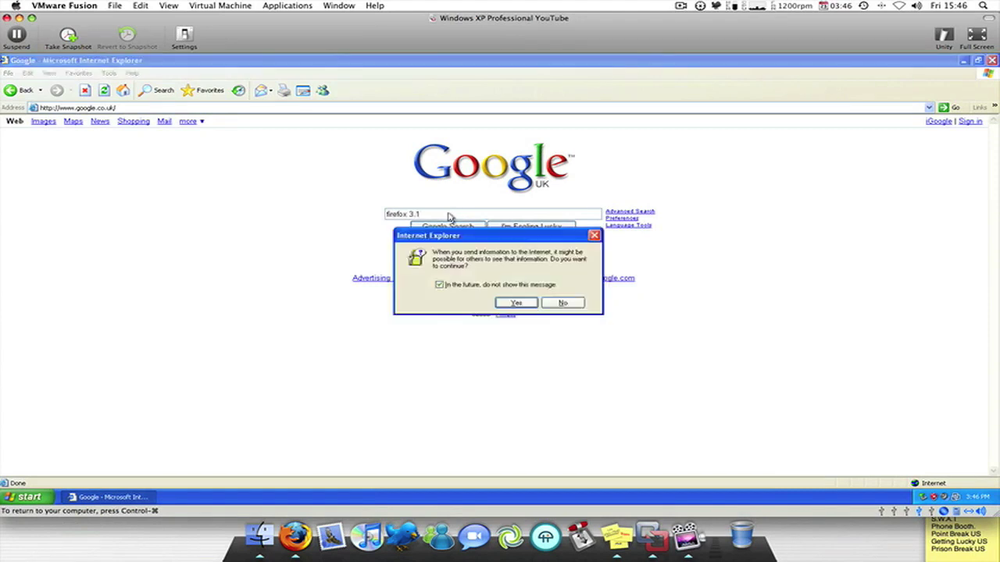
click(529, 303)
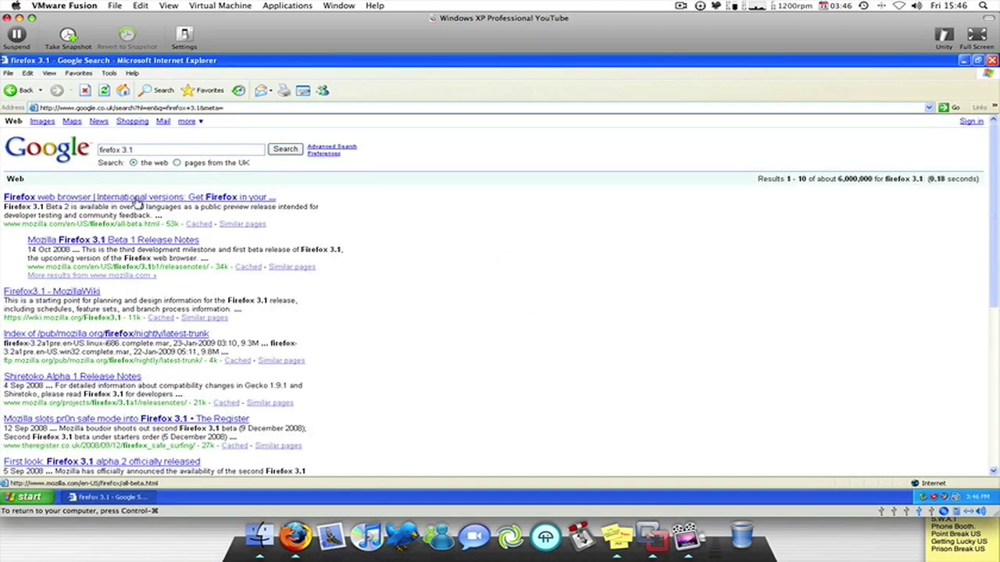
click(142, 199)
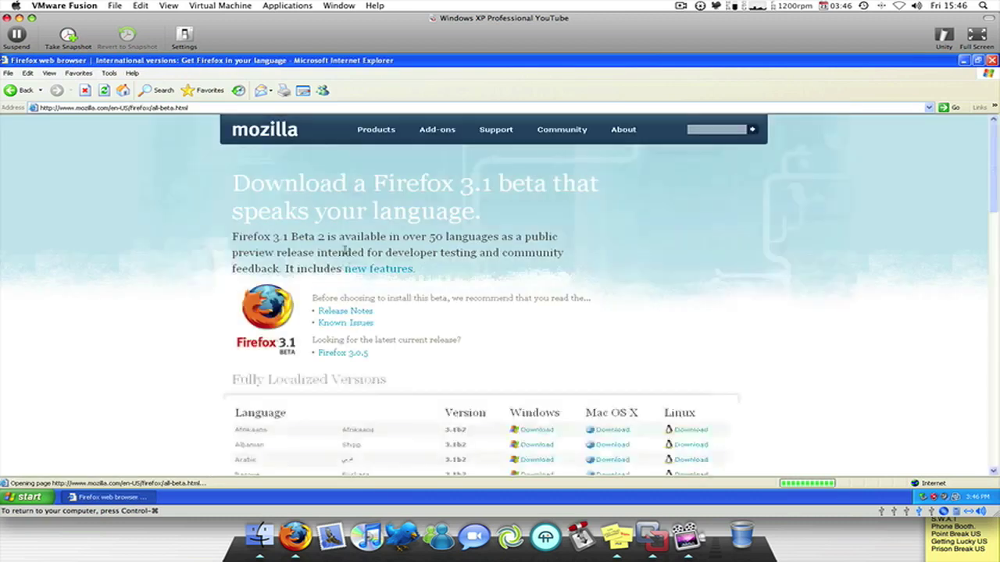
Download the English (British) Windows build of Firefox 3.1 Beta 2
scroll(383, 301, down, 5)
scroll(411, 281, down, 4)
scroll(411, 281, up, 10)
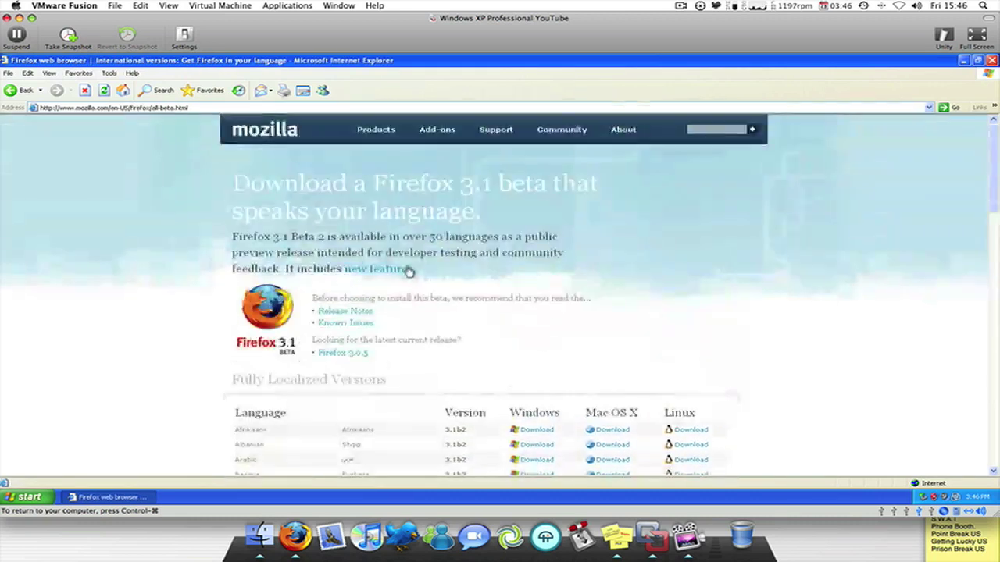
scroll(407, 271, down, 2)
scroll(404, 289, down, 5)
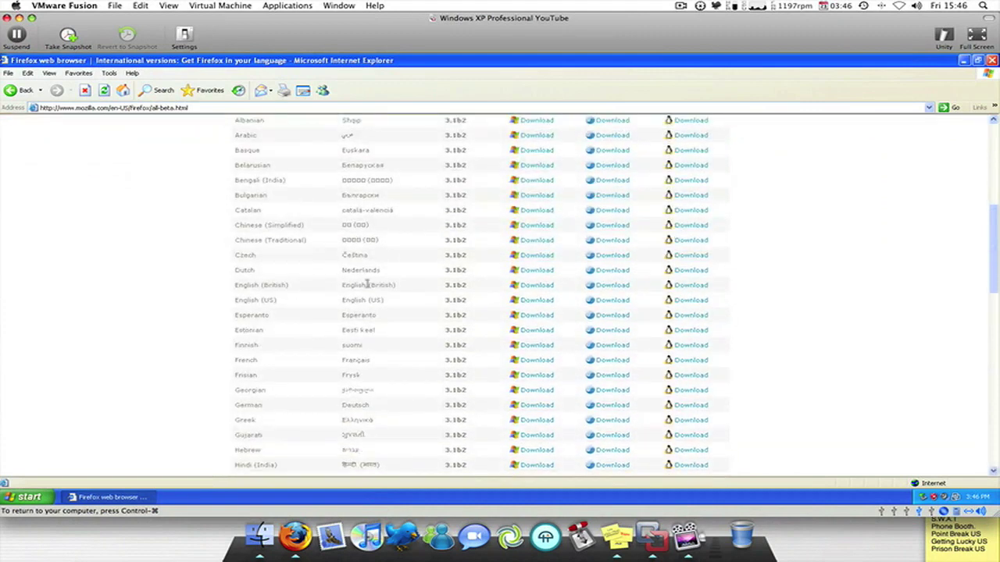
click(526, 291)
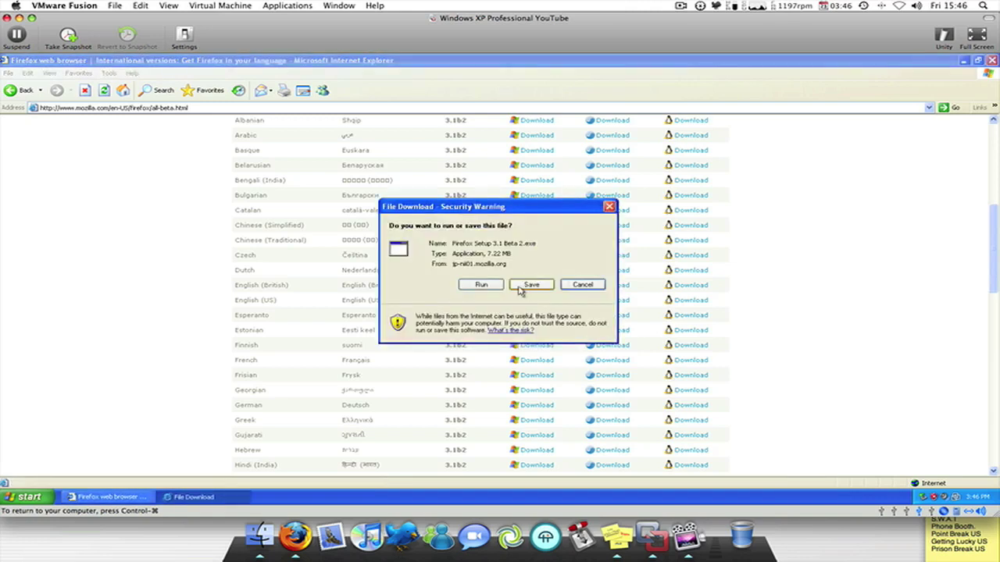
click(483, 286)
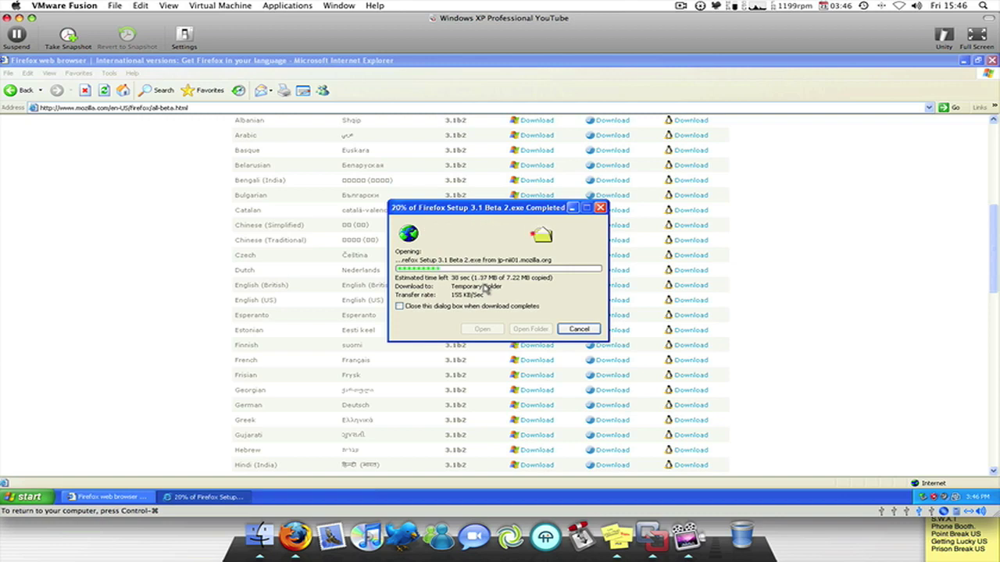
click(148, 120)
click(170, 108)
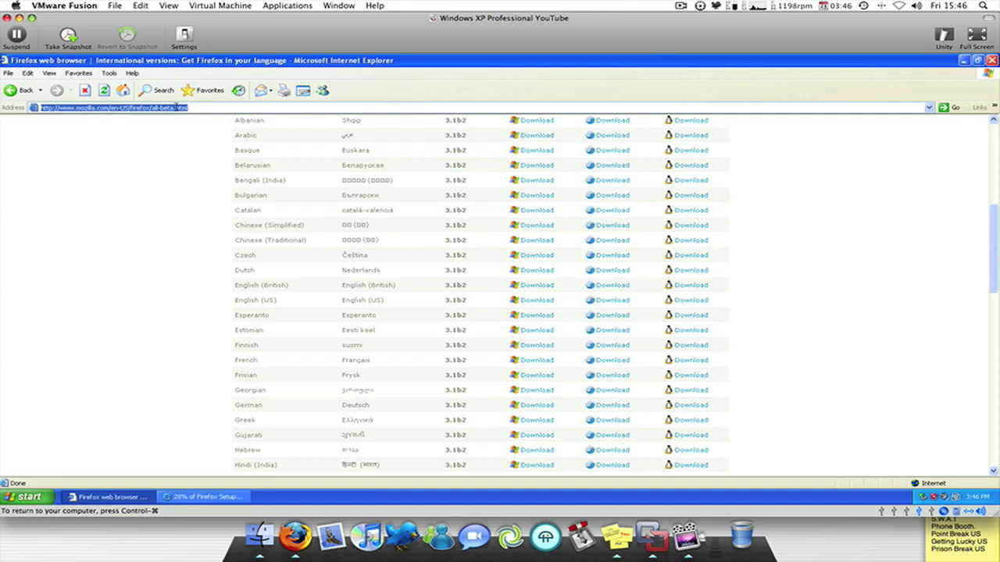
Search Google UK for 'avg free' and open the AVG Free website
text(go)
text(k)
key(Return)
text(avg fre)
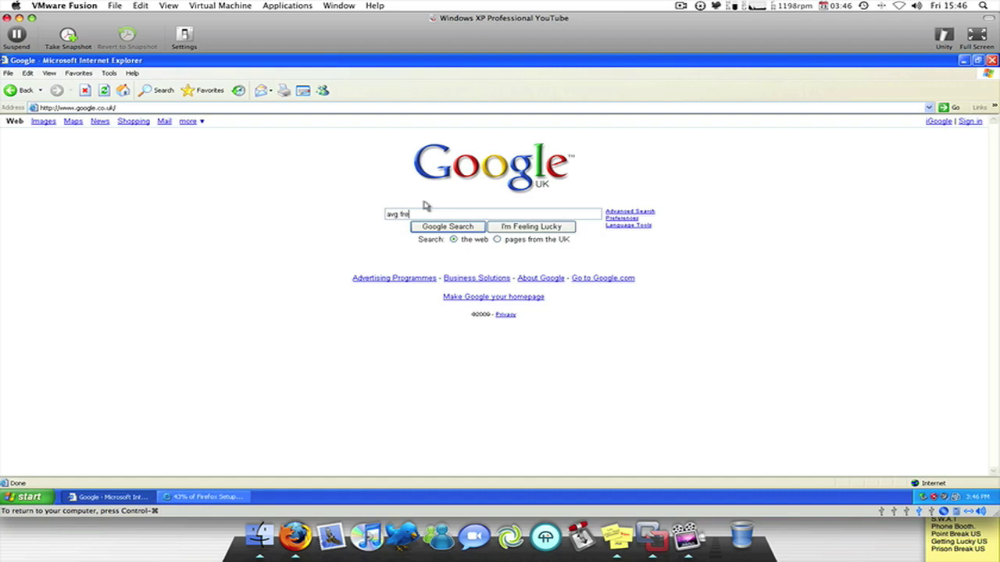
key(Return)
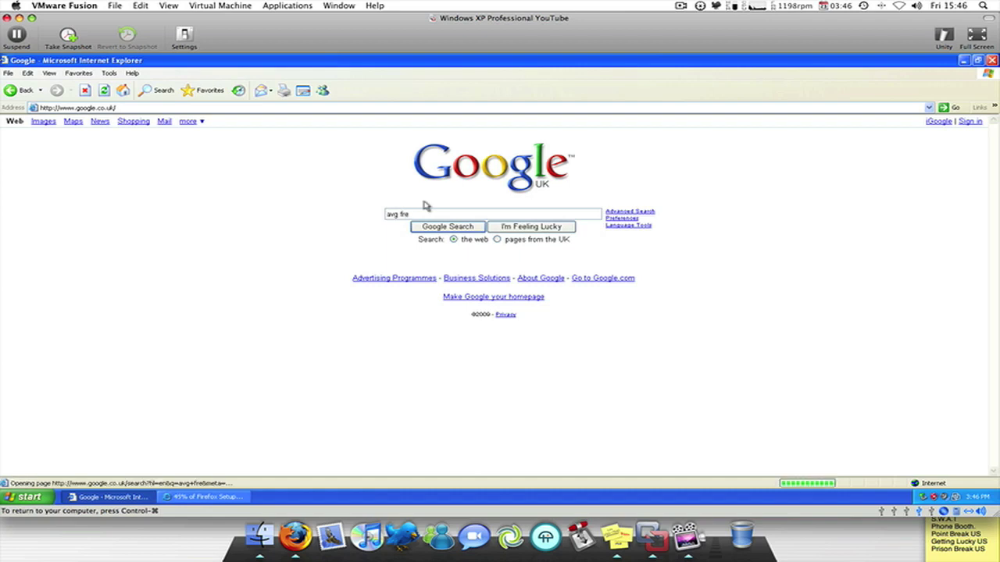
click(487, 307)
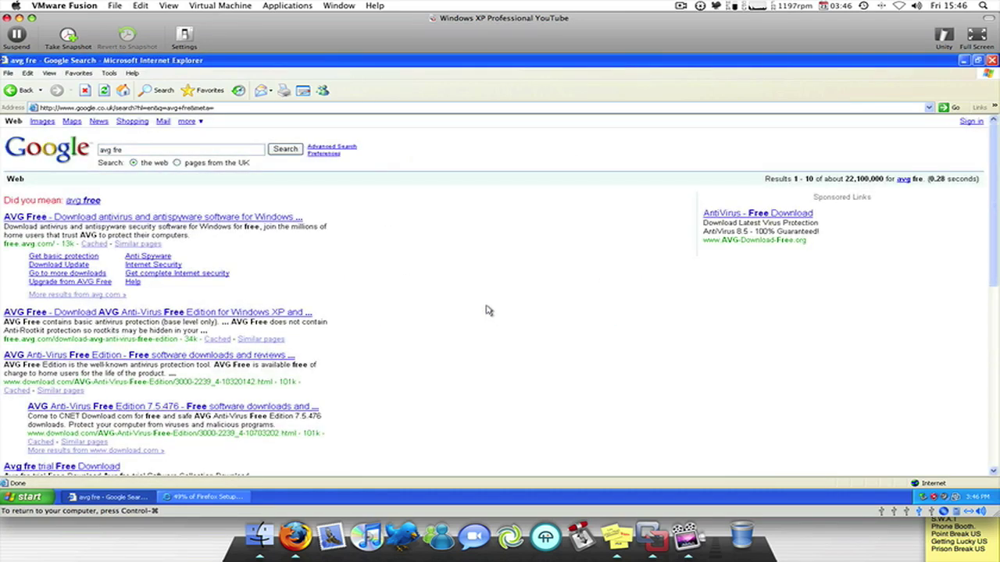
click(86, 200)
click(88, 225)
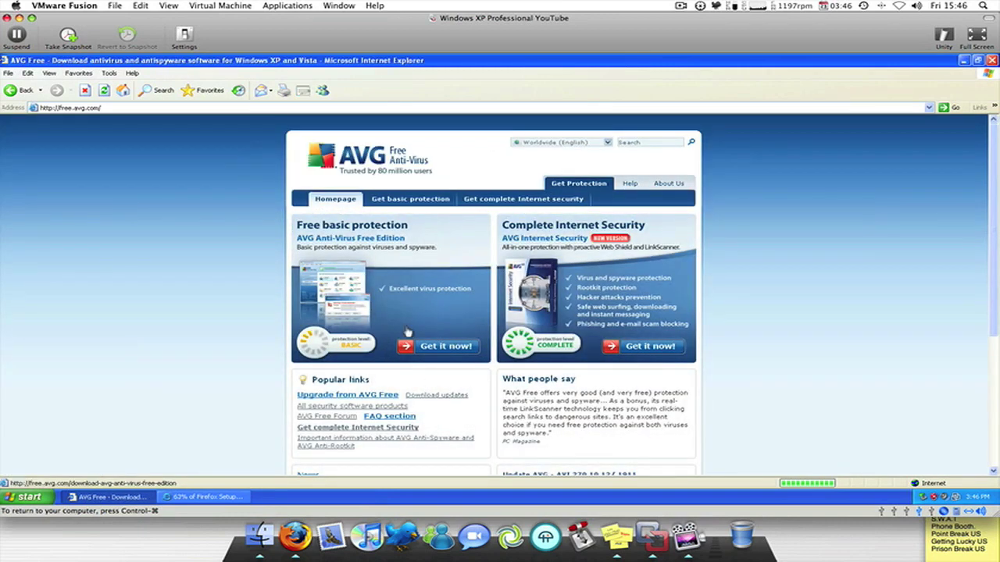
Choose the AVG Anti-Virus Free Edition download and follow it to the partner download site
click(410, 343)
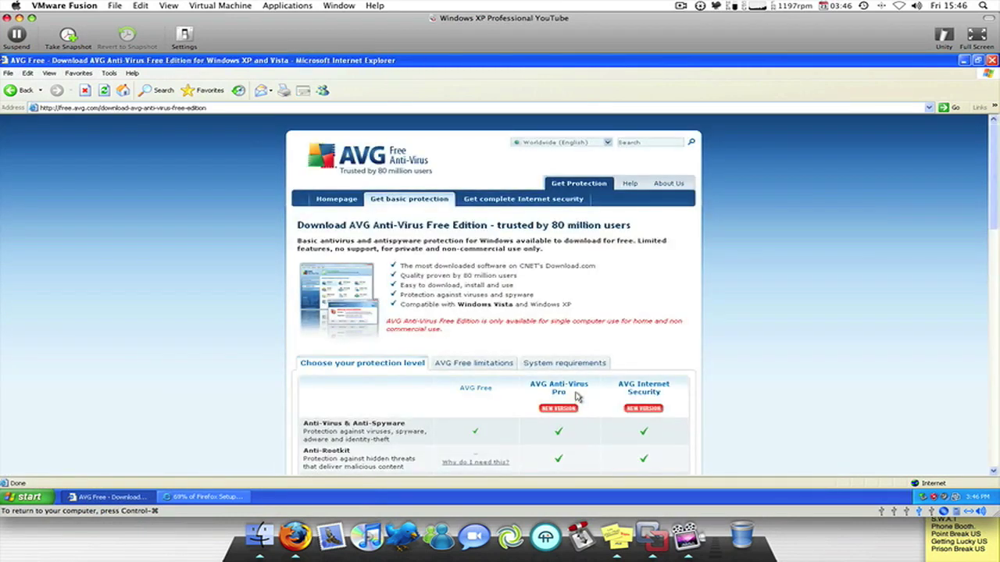
scroll(576, 391, down, 10)
scroll(576, 375, up, 5)
scroll(562, 377, up, 5)
scroll(558, 377, down, 5)
click(482, 356)
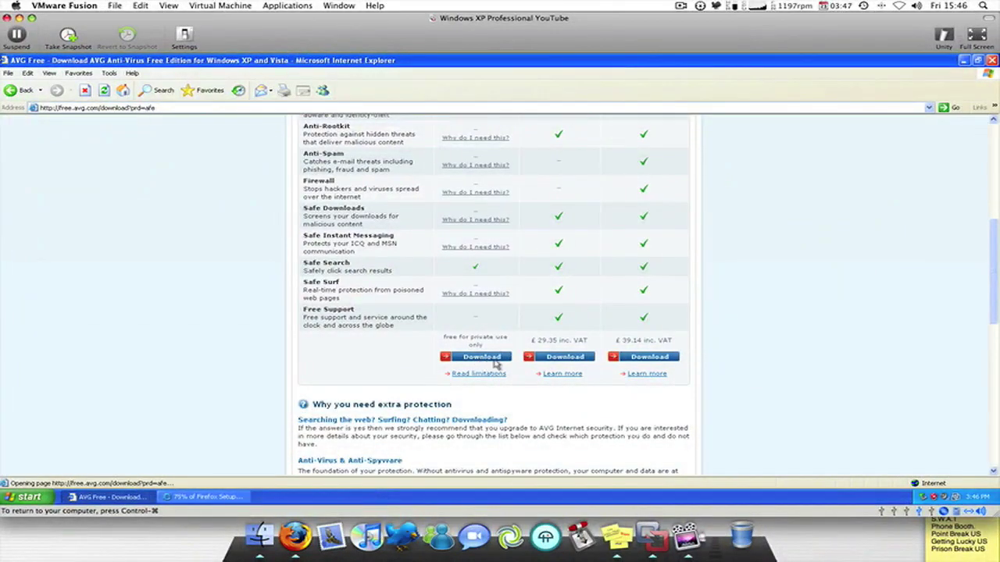
scroll(485, 348, down, 5)
scroll(485, 347, up, 5)
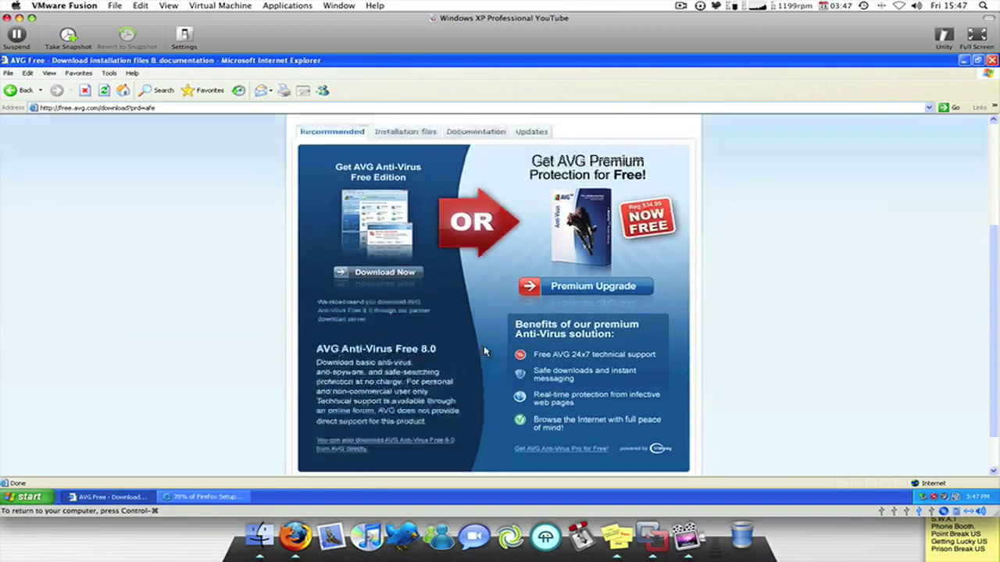
scroll(484, 351, down, 3)
scroll(486, 351, down, 2)
scroll(483, 351, up, 5)
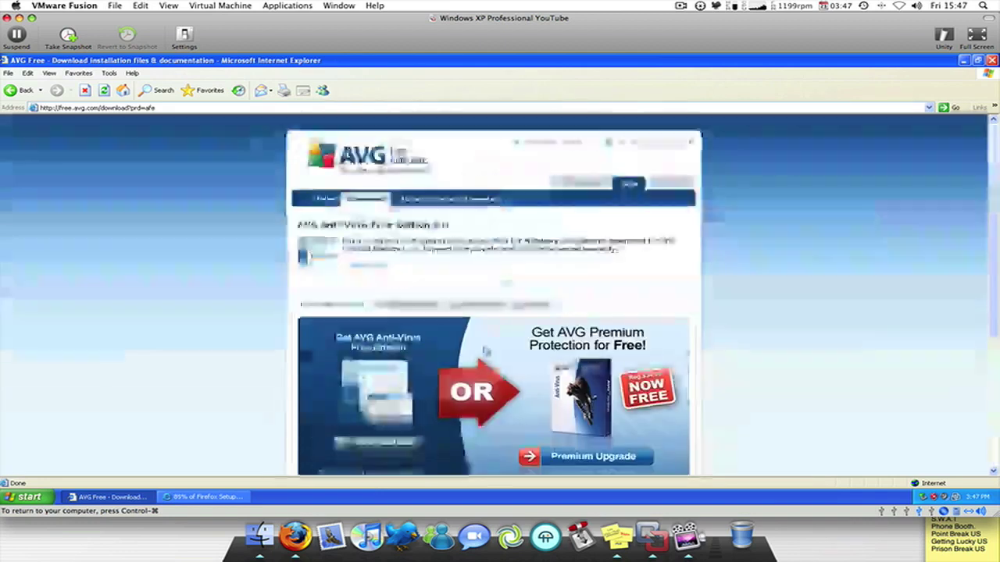
scroll(468, 355, down, 1)
click(395, 389)
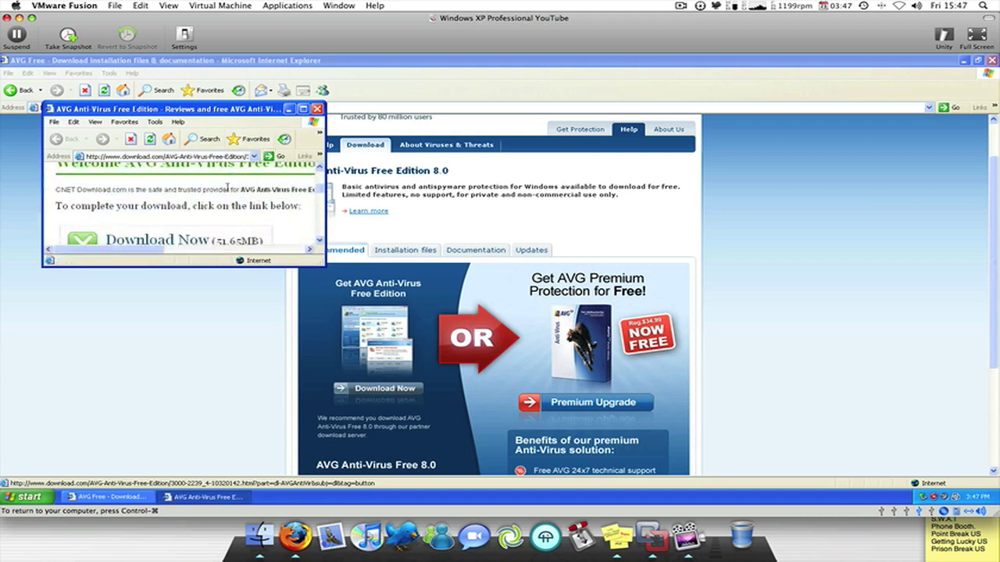
Start the AVG download on download.com, let the Firefox installer run, and close the window
scroll(227, 187, down, 1)
click(242, 205)
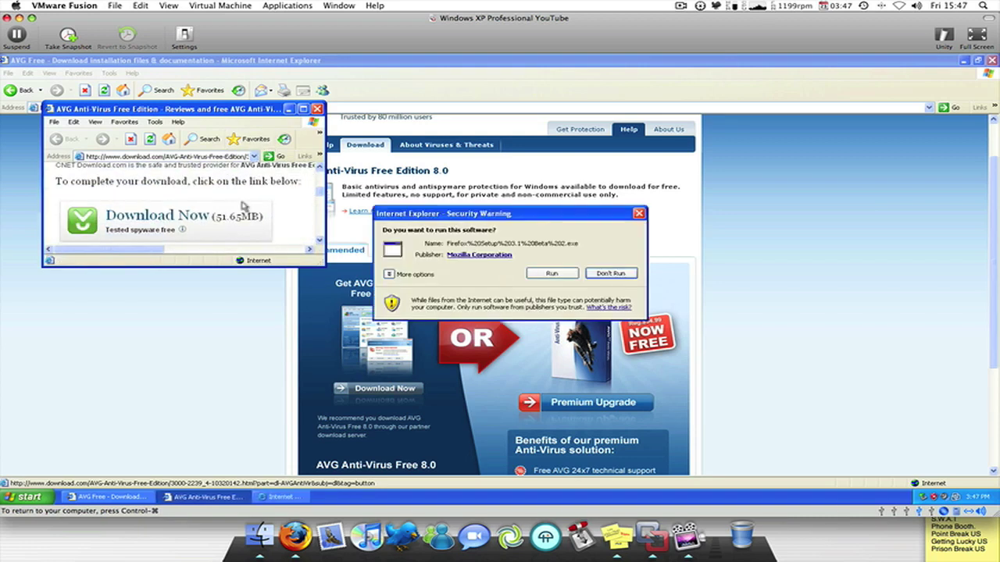
click(545, 270)
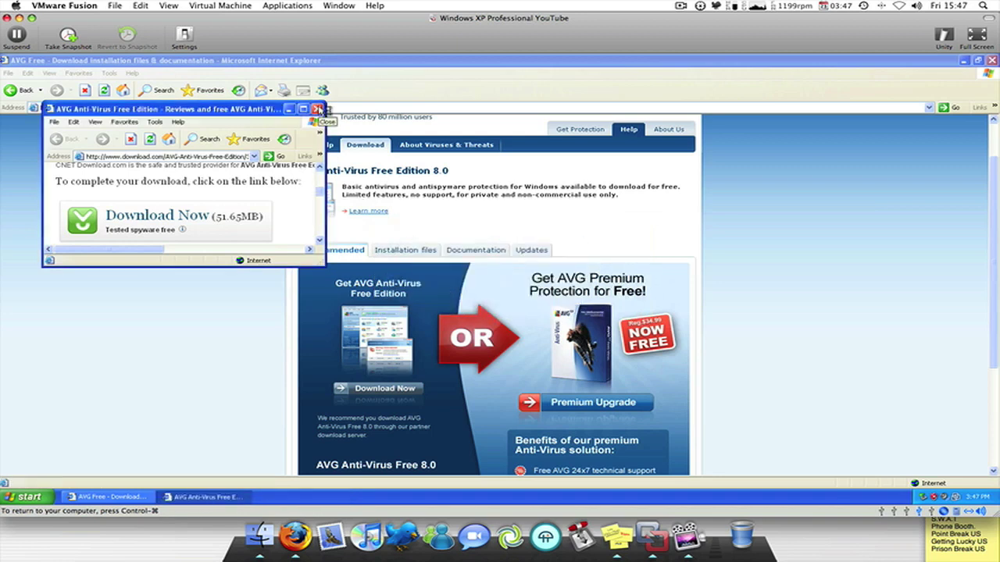
click(318, 110)
Install Firefox 3.1 Beta 2 with the standard setup type and import no settings
click(992, 60)
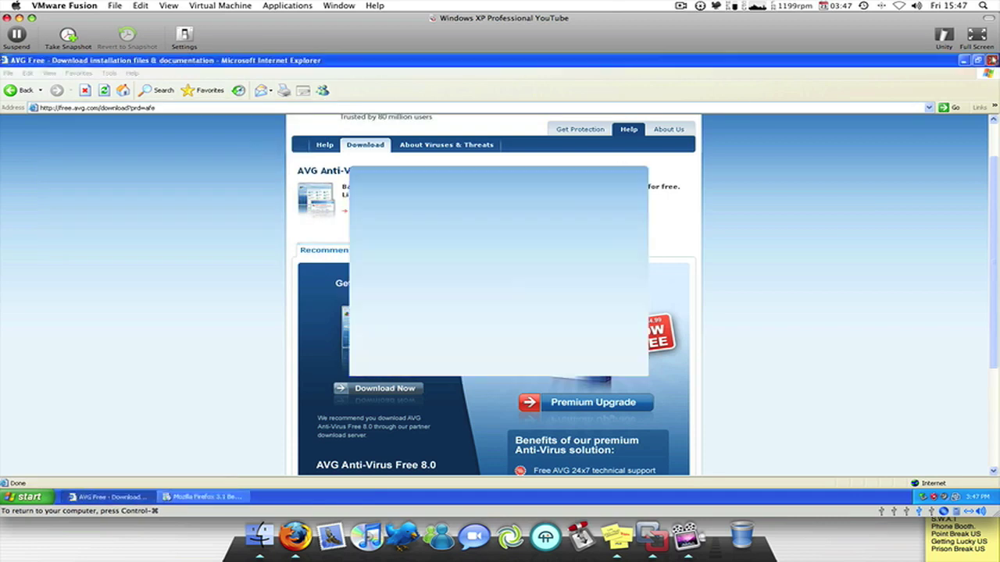
click(569, 363)
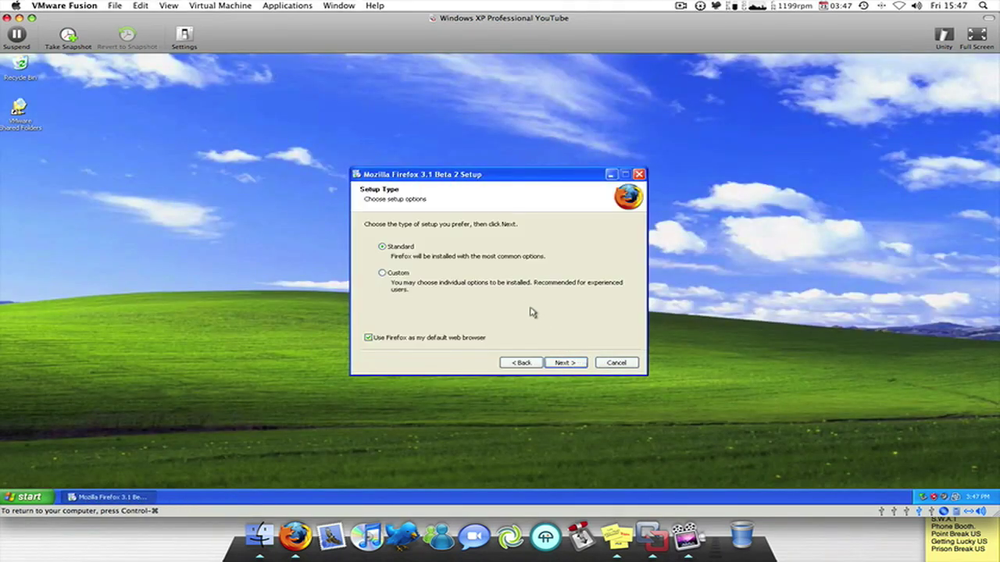
click(567, 364)
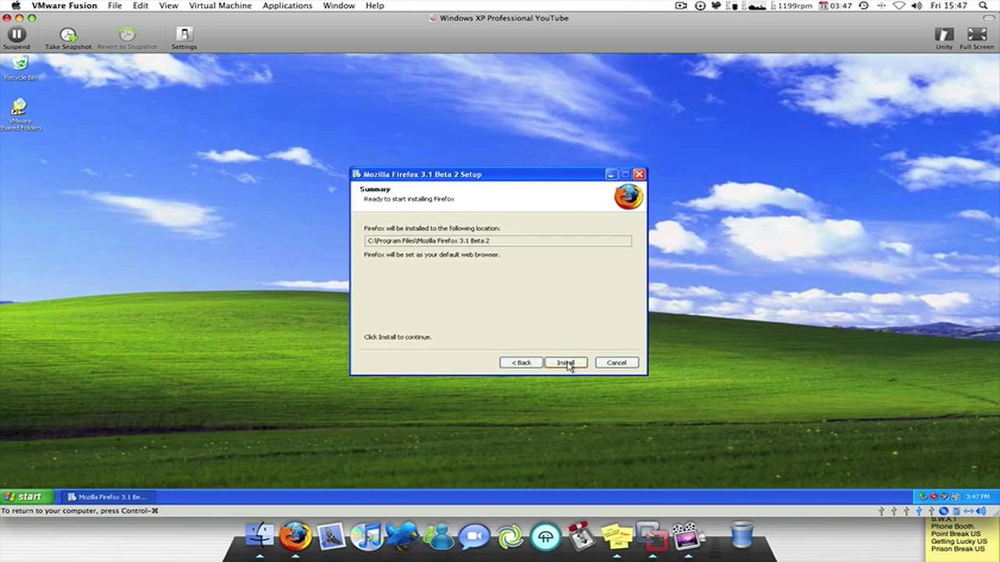
click(571, 364)
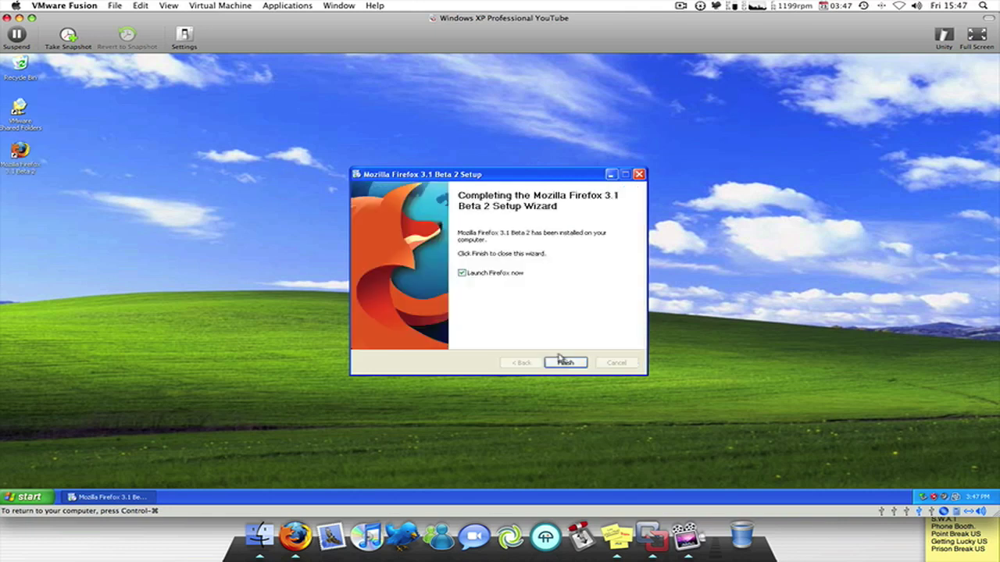
click(562, 360)
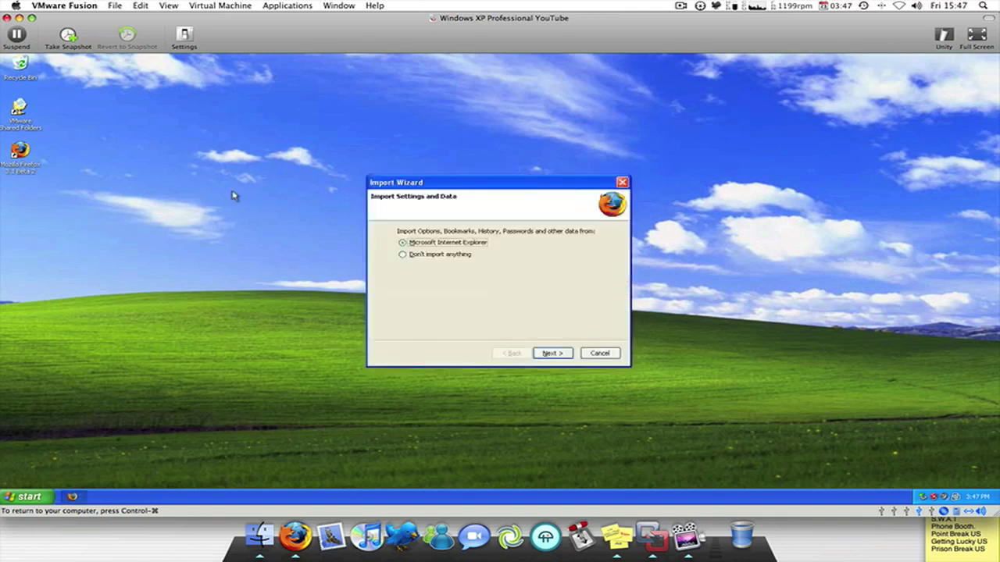
click(428, 256)
click(551, 354)
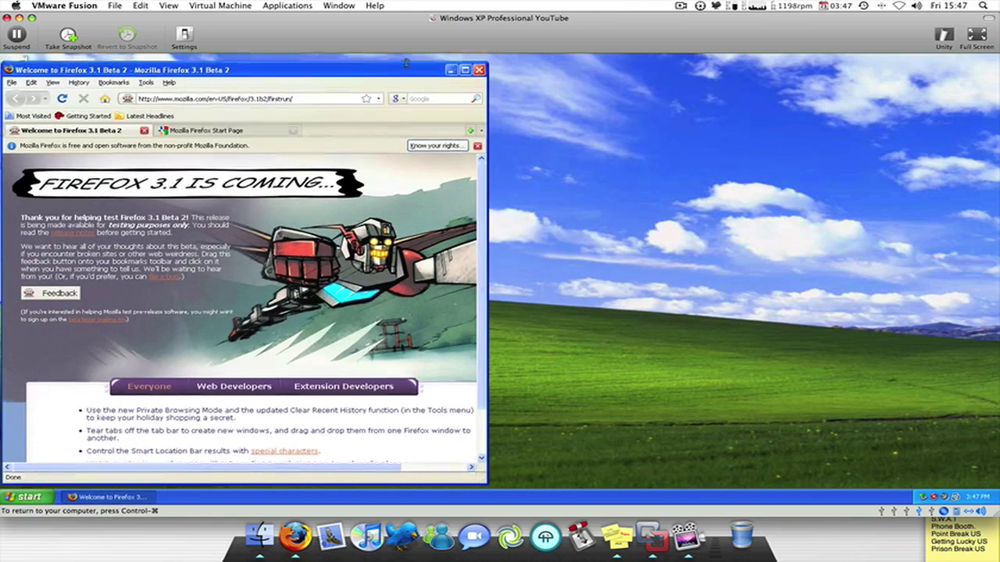
Maximize the Firefox window and close the Mozilla Firefox Start Page tab
drag(418, 64, 703, 62)
click(749, 61)
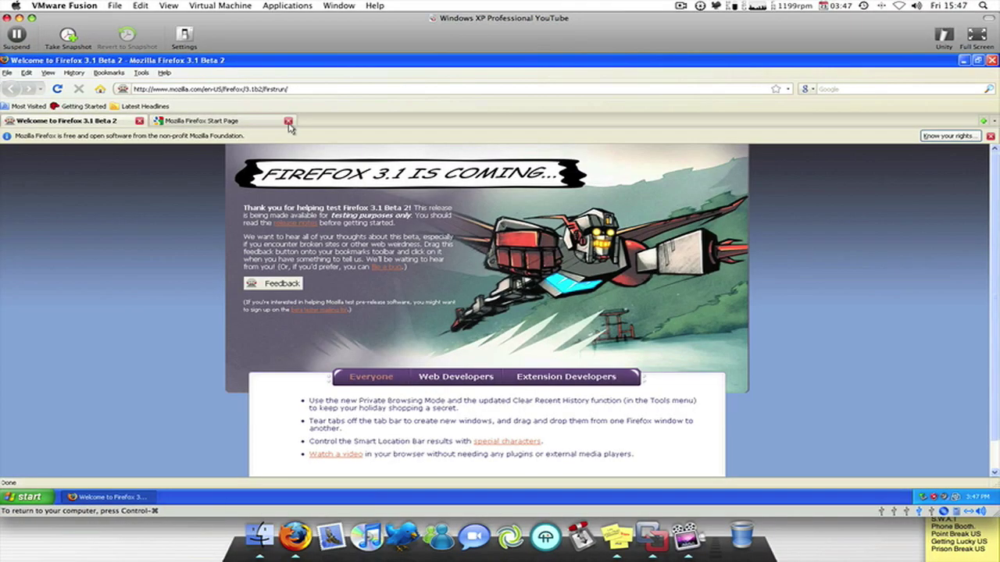
click(287, 121)
Load google.co.uk in Firefox's address bar
click(287, 89)
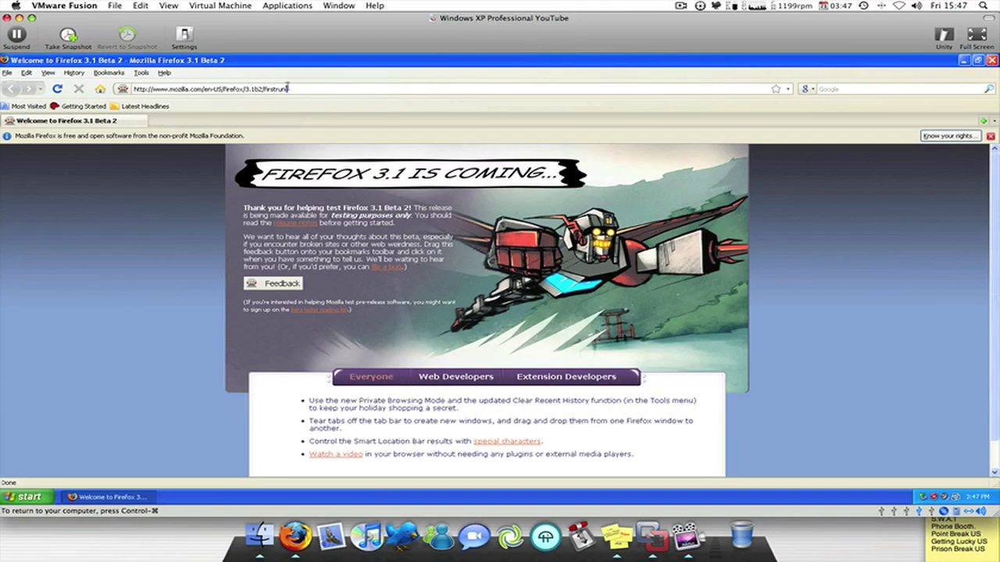
double_click(296, 89)
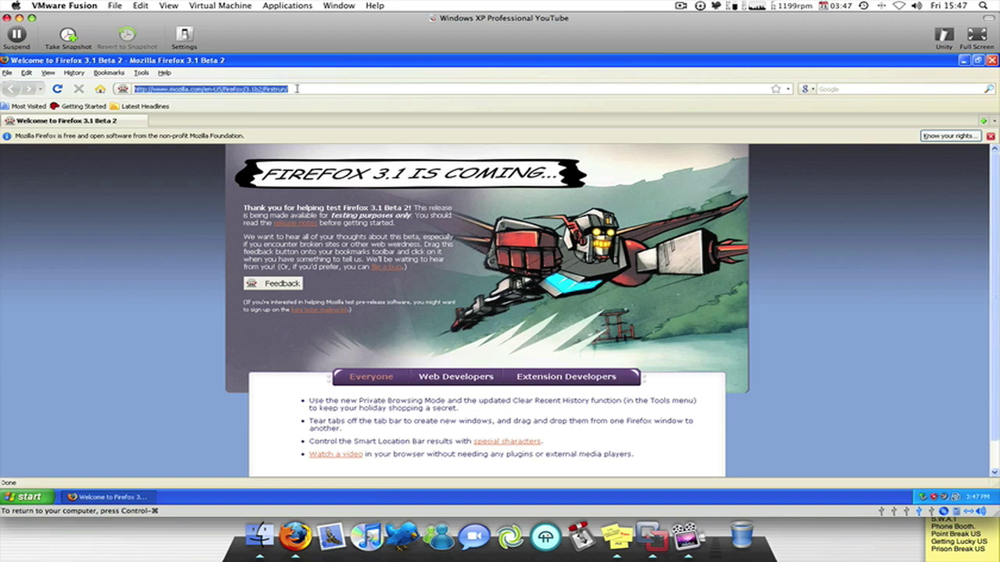
text(googl)
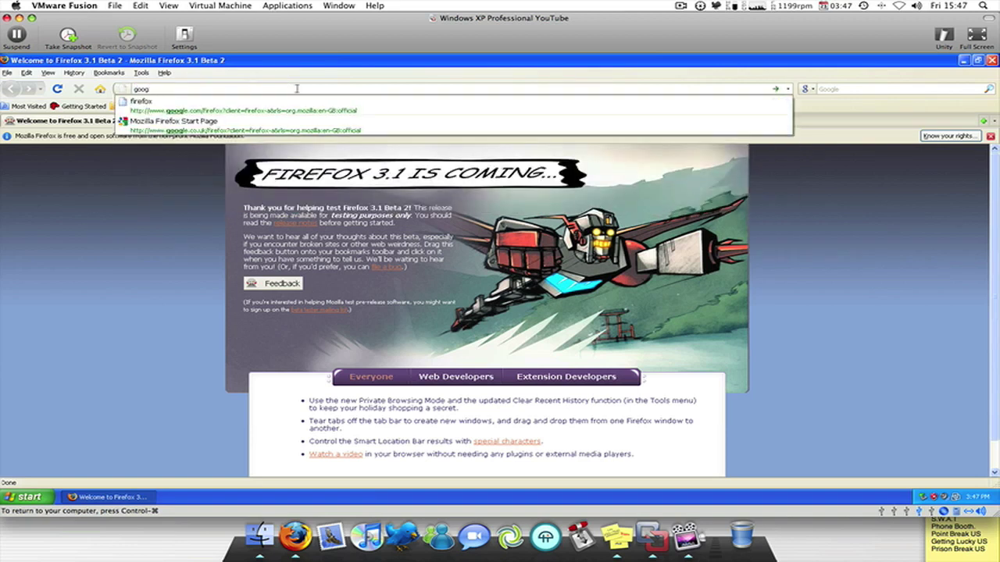
key(BackSpace)
text(e.co.uk)
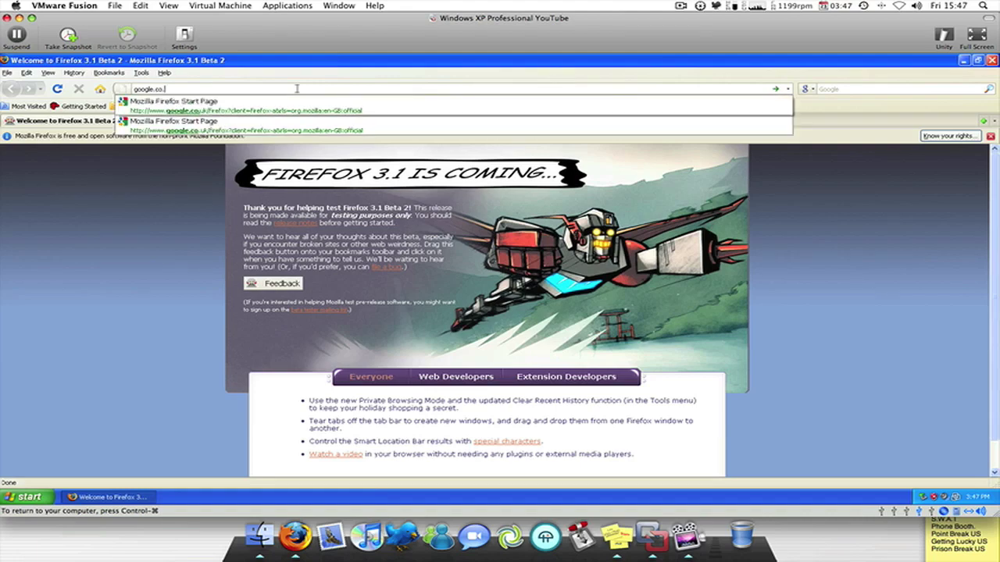
key(Return)
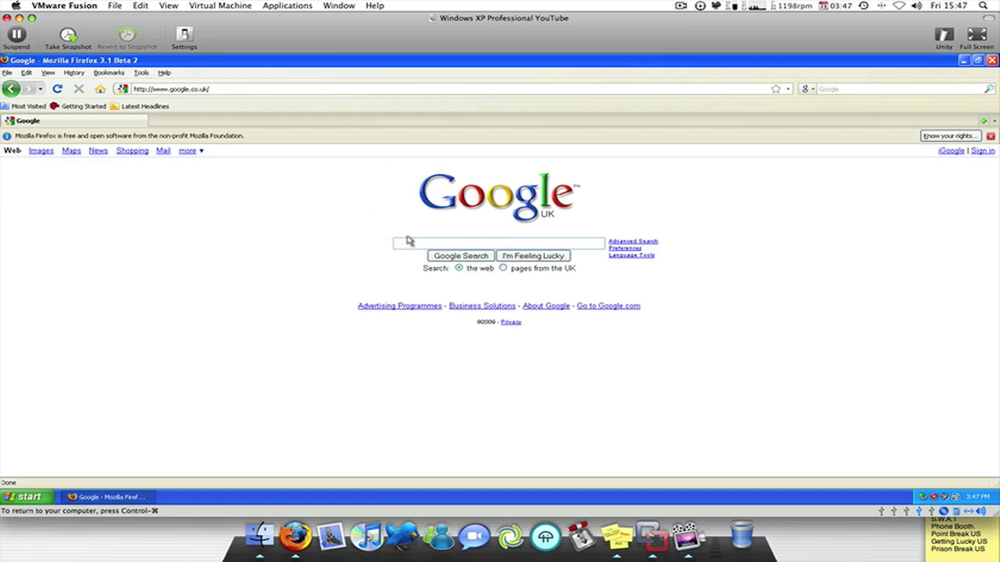
Load newmacgeek.com in Firefox by entering it in the address bar
click(285, 89)
text(new)
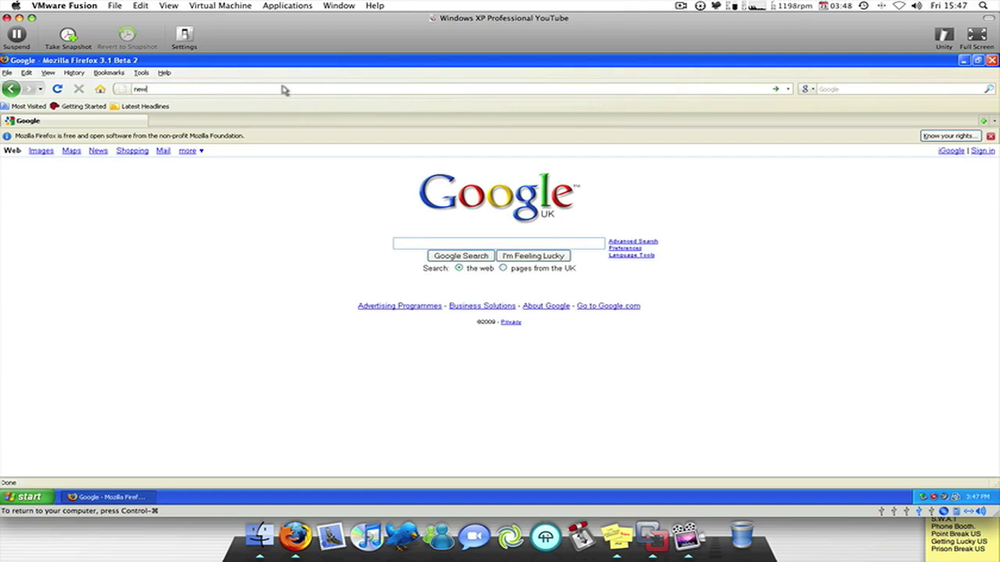
text(macgeek.co)
key(Return)
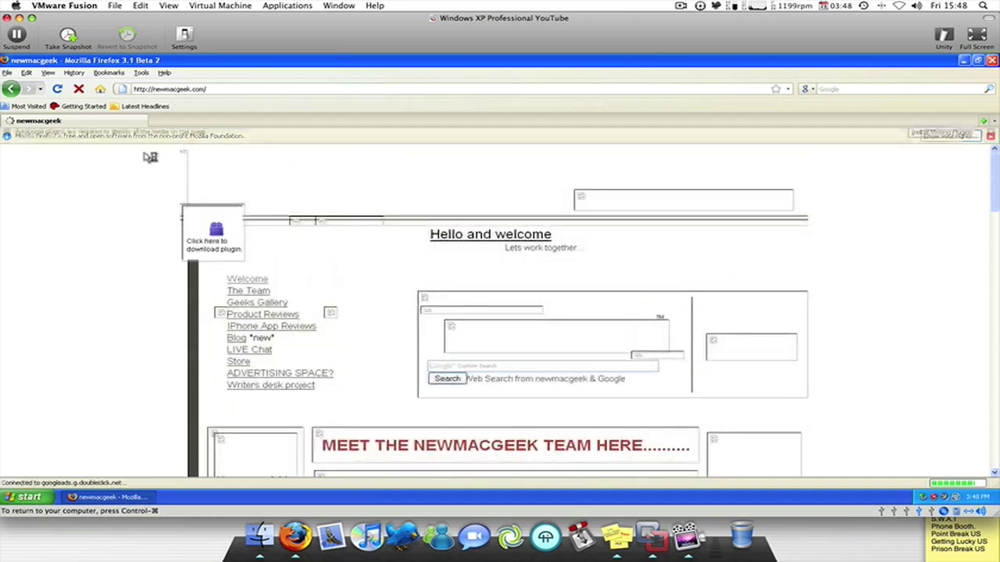
Scroll up and down through the newmacgeek.com page to browse its sections
scroll(235, 162, down, 5)
scroll(195, 158, down, 5)
scroll(153, 154, down, 5)
scroll(153, 154, up, 3)
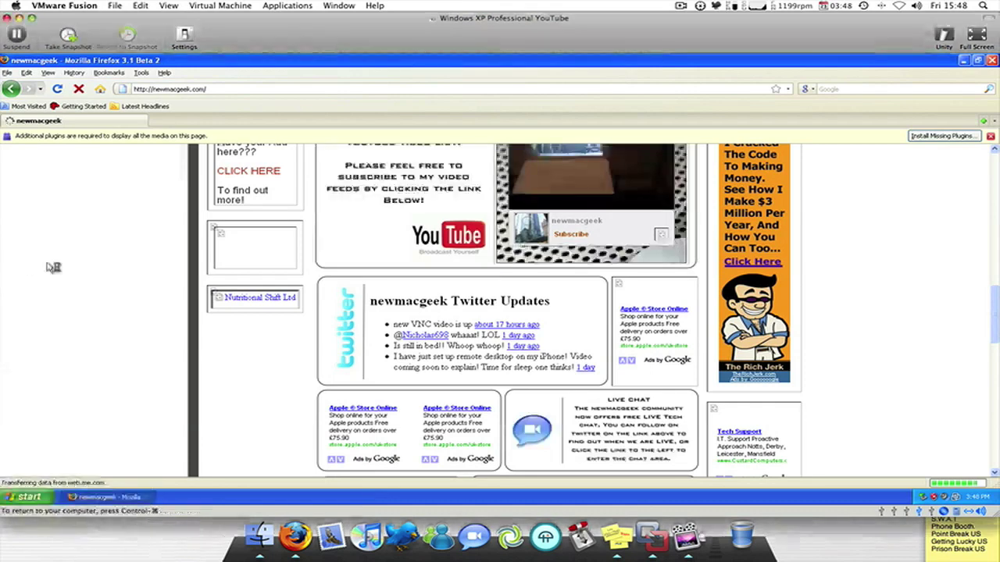
scroll(267, 246, up, 5)
scroll(268, 246, up, 3)
scroll(268, 246, down, 5)
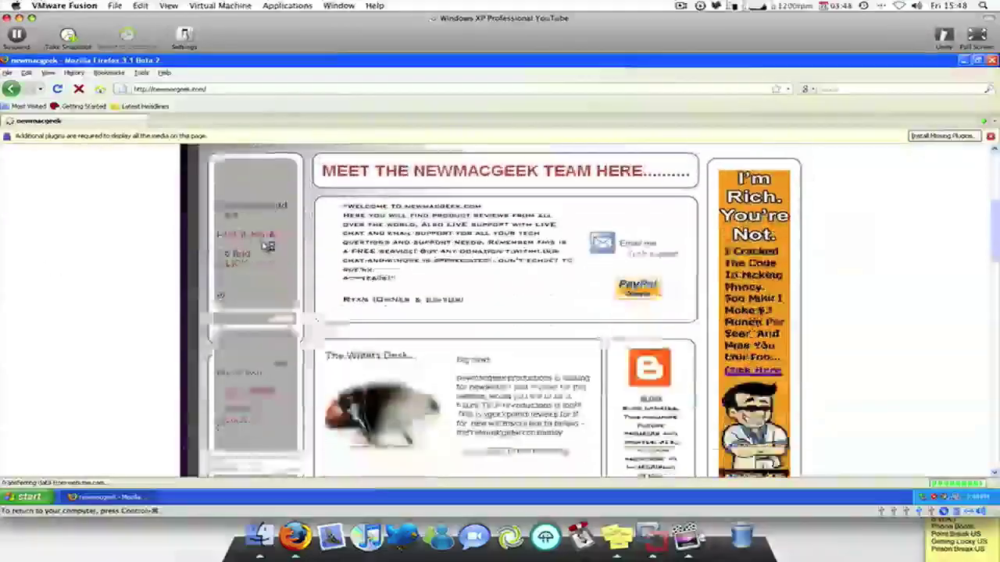
scroll(264, 242, down, 4)
scroll(264, 243, down, 3)
scroll(262, 245, up, 12)
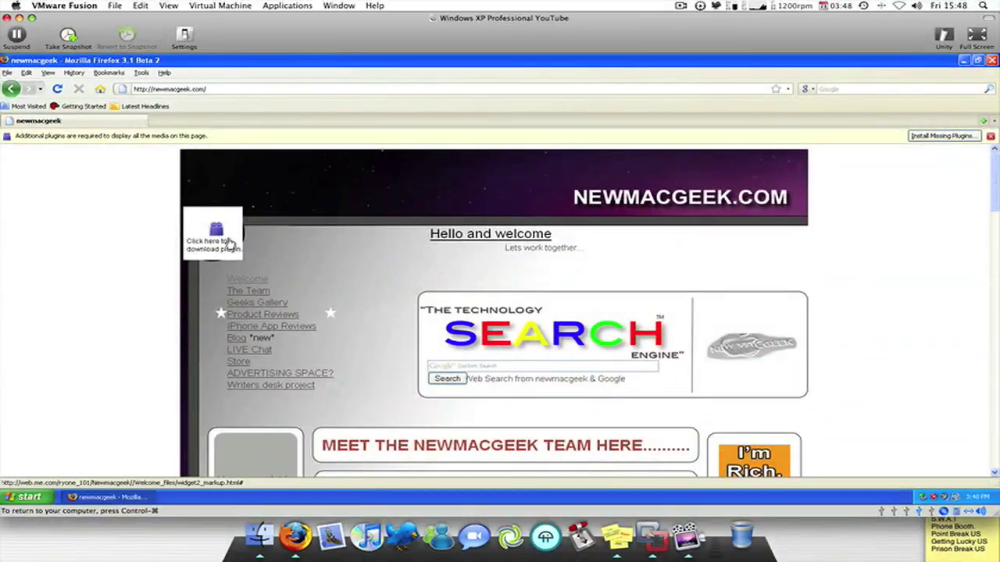
scroll(262, 246, down, 4)
scroll(335, 232, down, 4)
scroll(339, 232, down, 2)
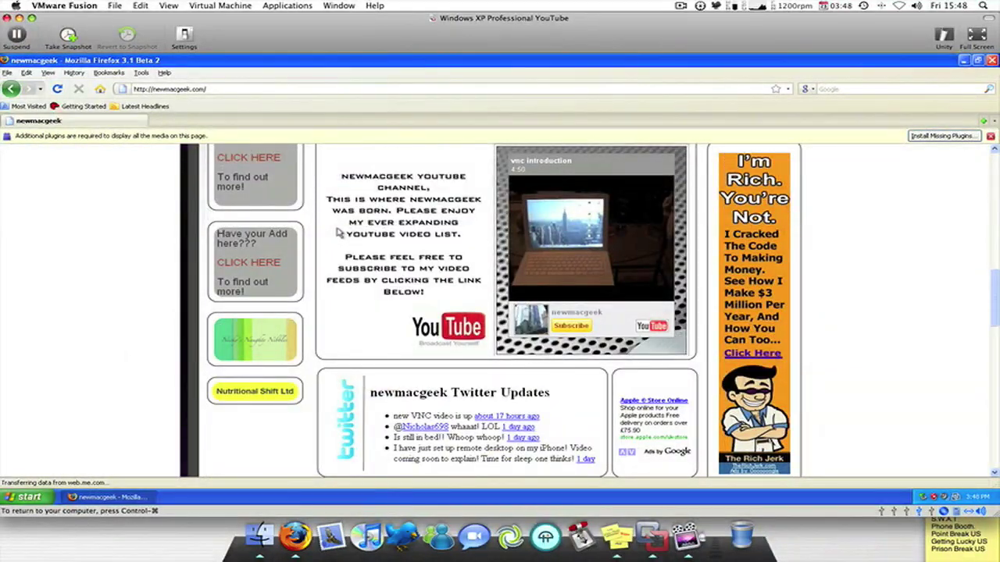
scroll(339, 232, up, 10)
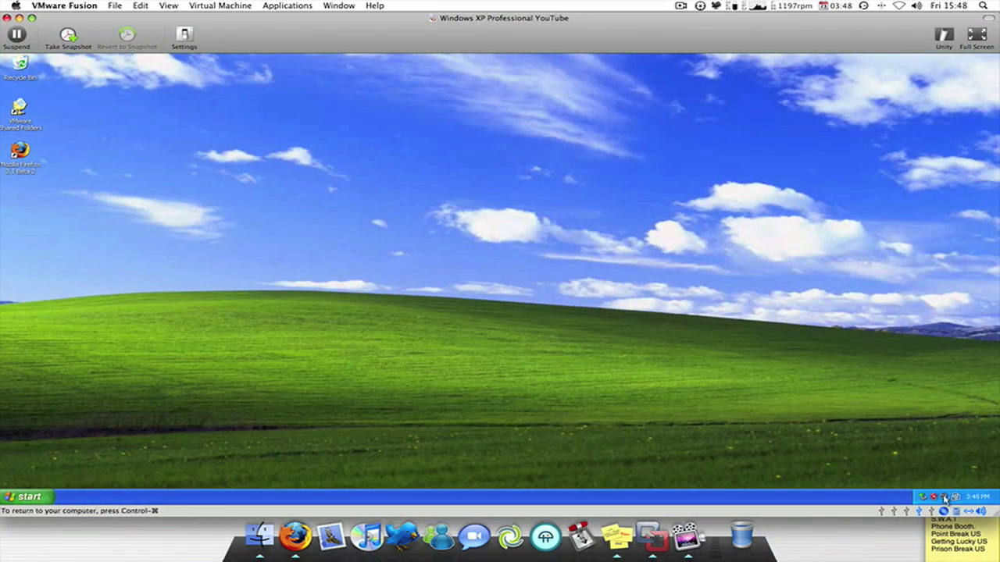
click(944, 498)
click(903, 473)
click(682, 6)
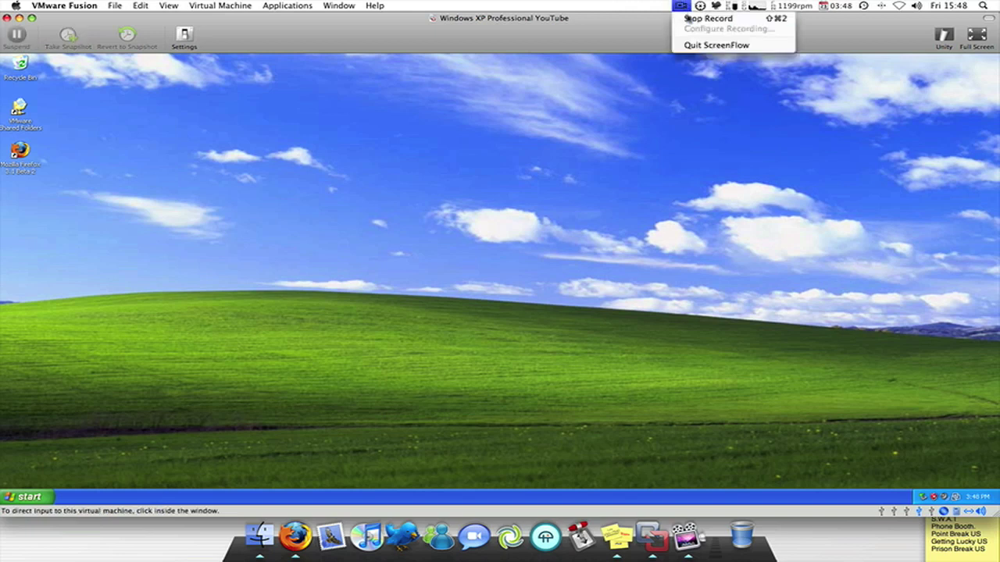